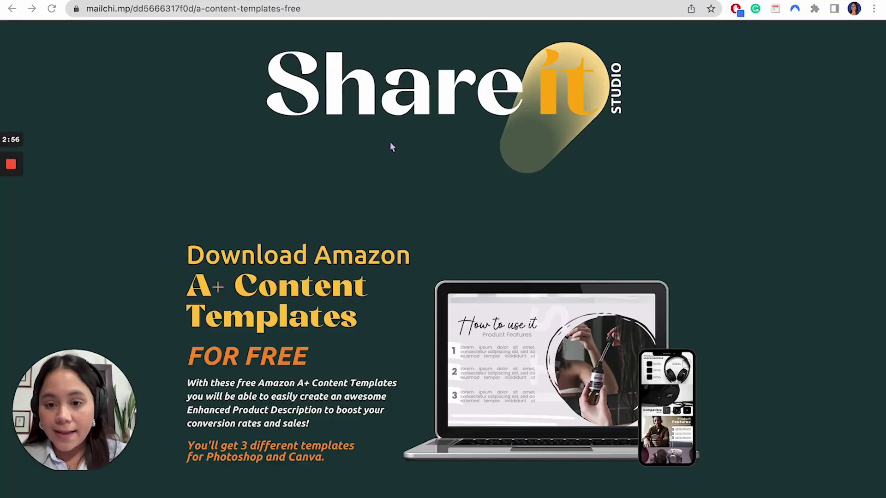
- Enter an email address in the free A+ Content templates sign-up form
{"action": "scroll", "coordinate": [433, 304], "scroll_direction": "down", "scroll_amount": 1}
{"action": "scroll", "coordinate": [433, 304], "scroll_direction": "up", "scroll_amount": 1}
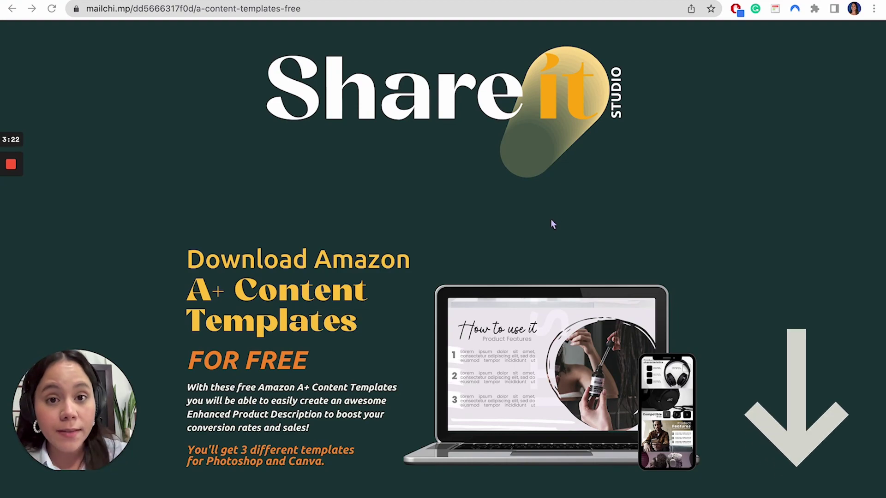
{"action": "scroll", "coordinate": [439, 276], "scroll_direction": "down", "scroll_amount": 2}
{"action": "scroll", "coordinate": [440, 276], "scroll_direction": "down", "scroll_amount": 5}
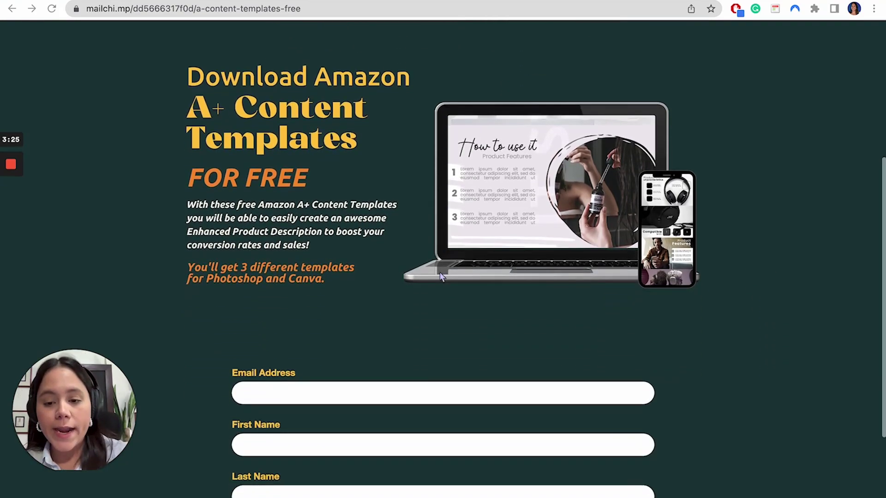
{"action": "left_click", "coordinate": [414, 259]}
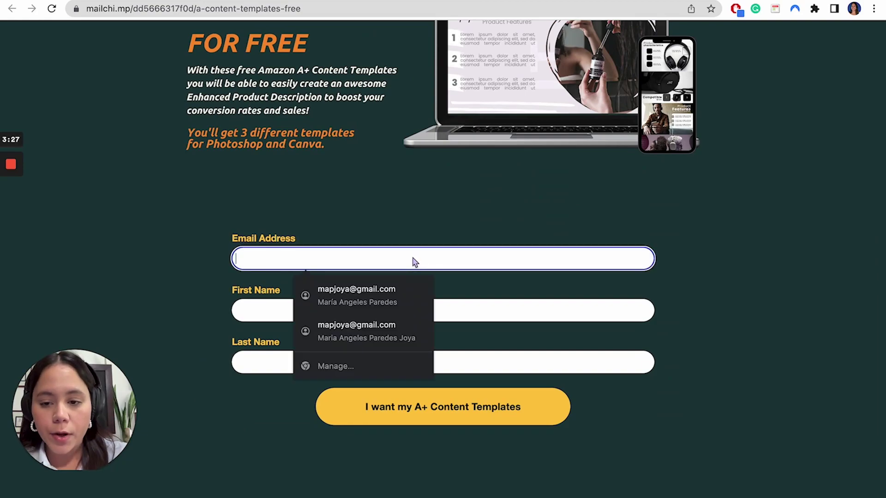
{"action": "type", "text": "contact#"}
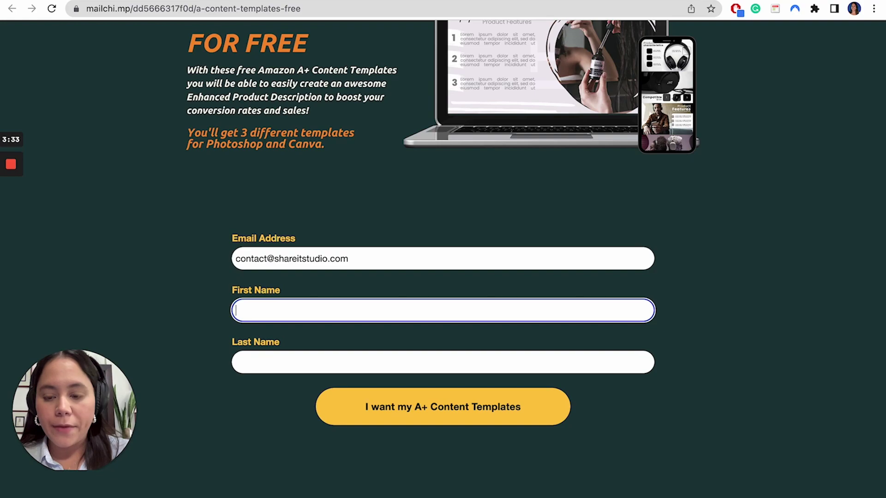
- Fill in the first and last name fields and submit the templates request
{"action": "type", "text": "MAry"}
{"action": "key", "text": "BackSpace"}
{"action": "key", "text": "BackSpace"}
{"action": "key", "text": "BackSpace"}
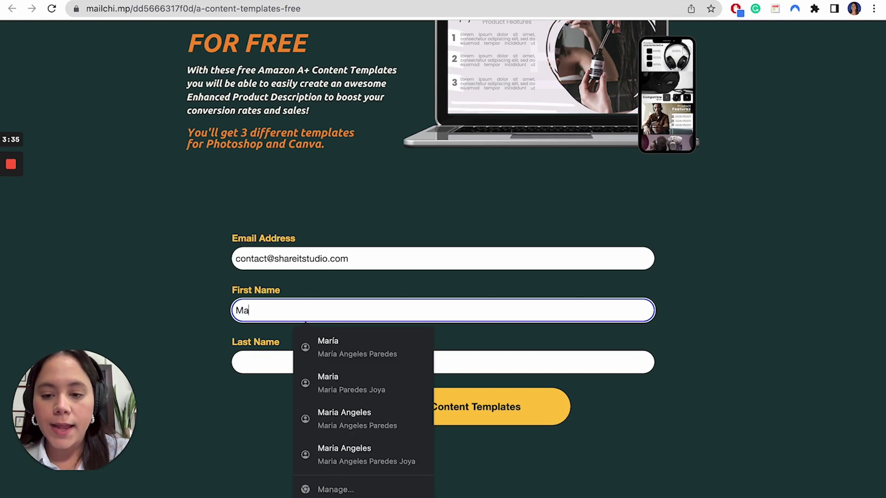
{"action": "key", "text": "Tab"}
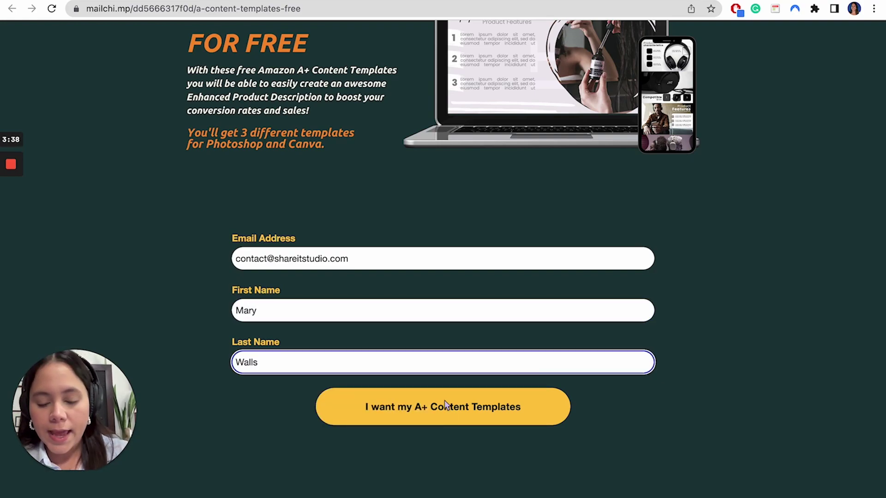
{"action": "left_click", "coordinate": [446, 411]}
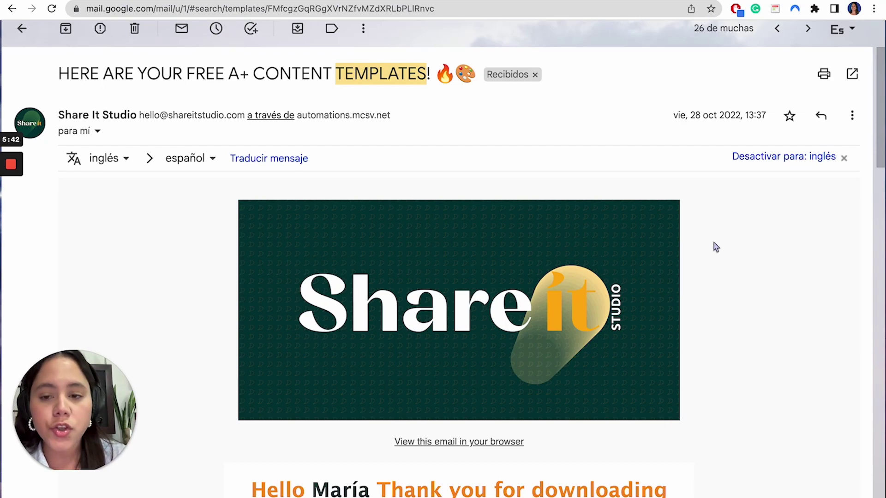
- Scroll through the Share It Studio email down to its Canva template links
{"action": "scroll", "coordinate": [716, 247], "scroll_direction": "down", "scroll_amount": 10}
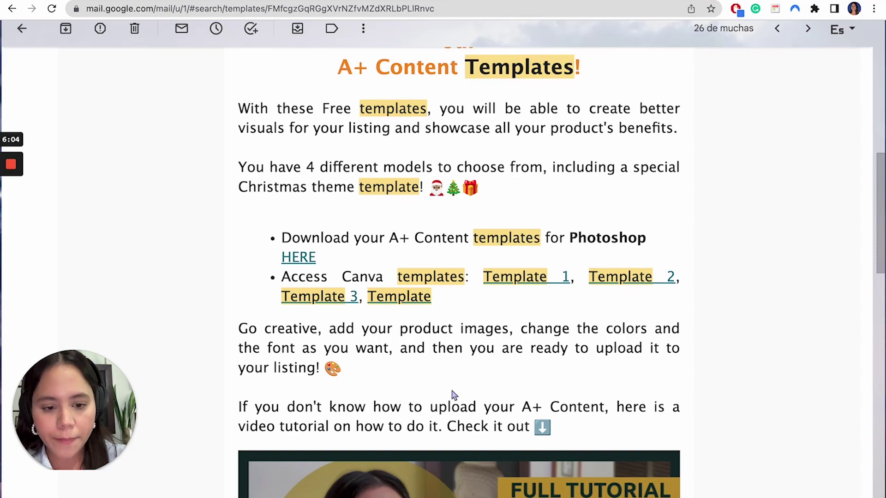
{"action": "scroll", "coordinate": [452, 391], "scroll_direction": "down", "scroll_amount": 6}
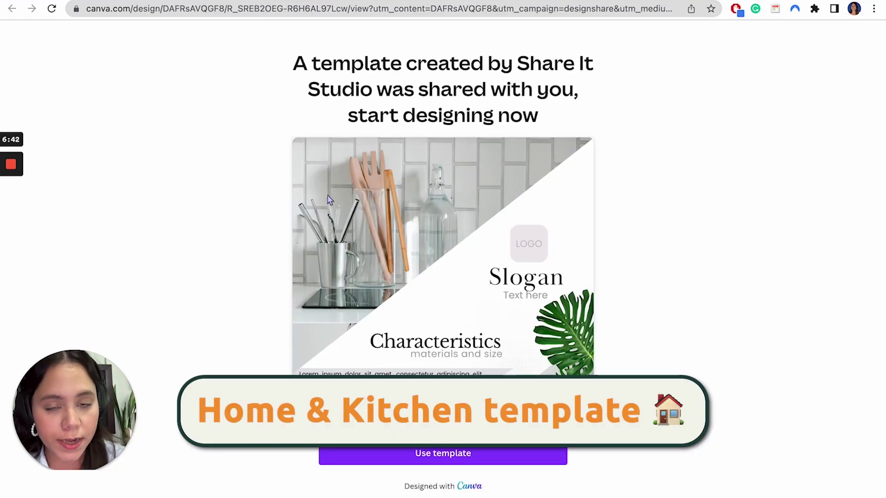
- Go to the Tech headphones A+ Content template link instead
{"action": "left_click", "coordinate": [424, 9]}
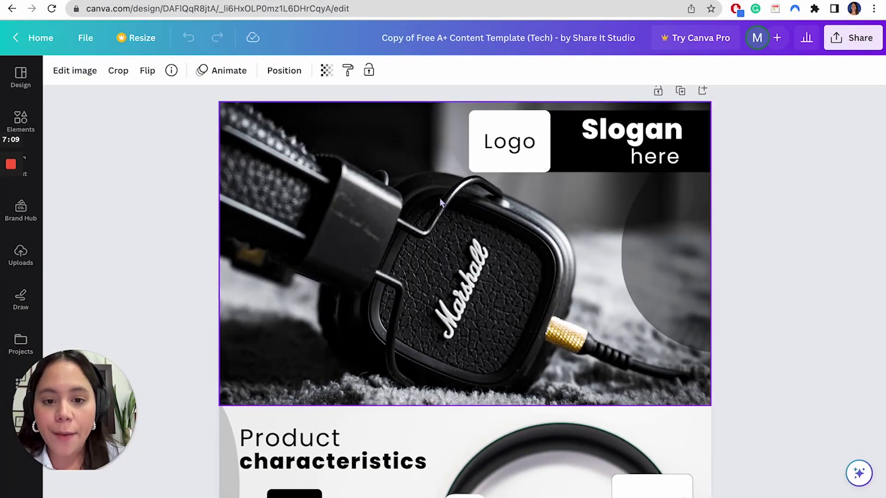
{"action": "scroll", "coordinate": [439, 197], "scroll_direction": "down", "scroll_amount": 12}
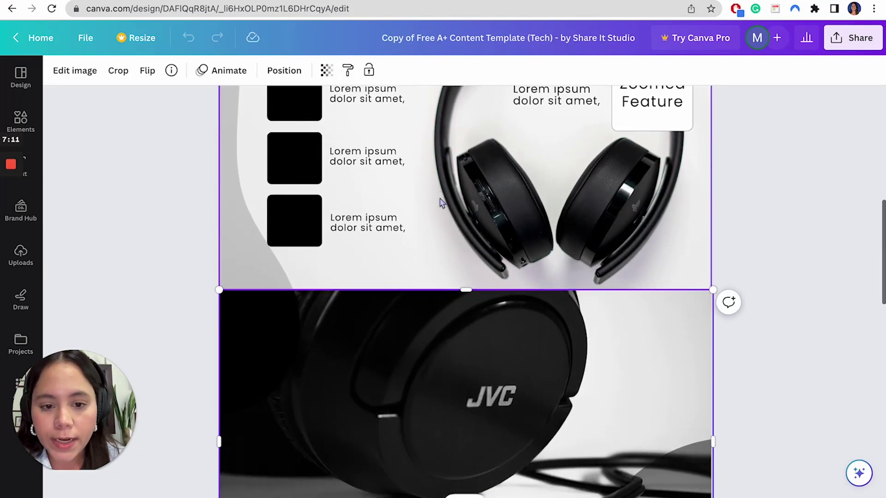
{"action": "scroll", "coordinate": [439, 198], "scroll_direction": "down", "scroll_amount": 8}
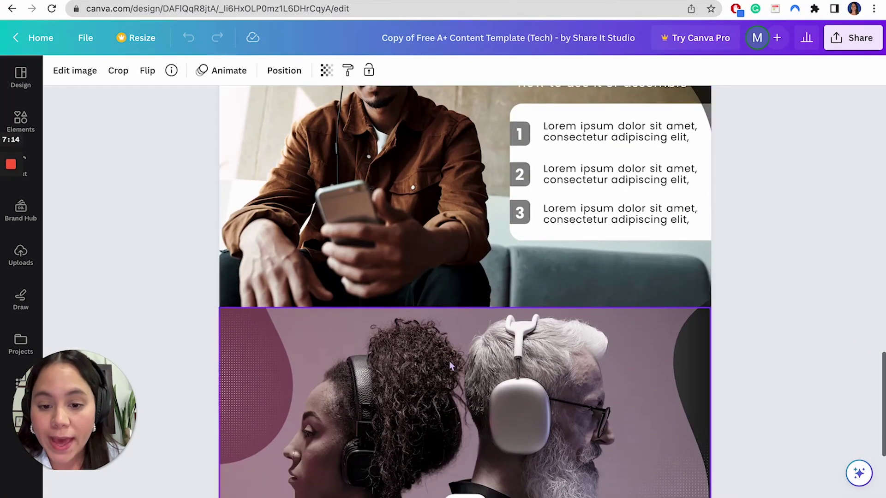
{"action": "left_click", "coordinate": [449, 361]}
{"action": "scroll", "coordinate": [450, 361], "scroll_direction": "up", "scroll_amount": 8}
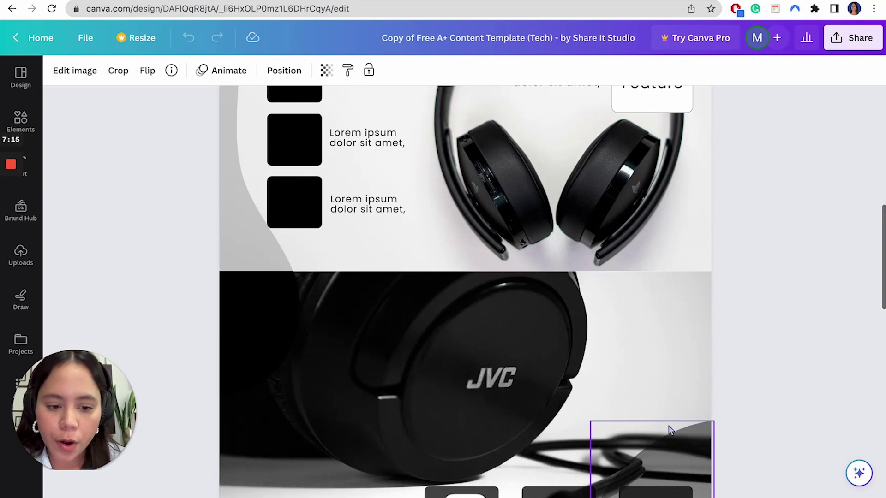
{"action": "left_click", "coordinate": [650, 457]}
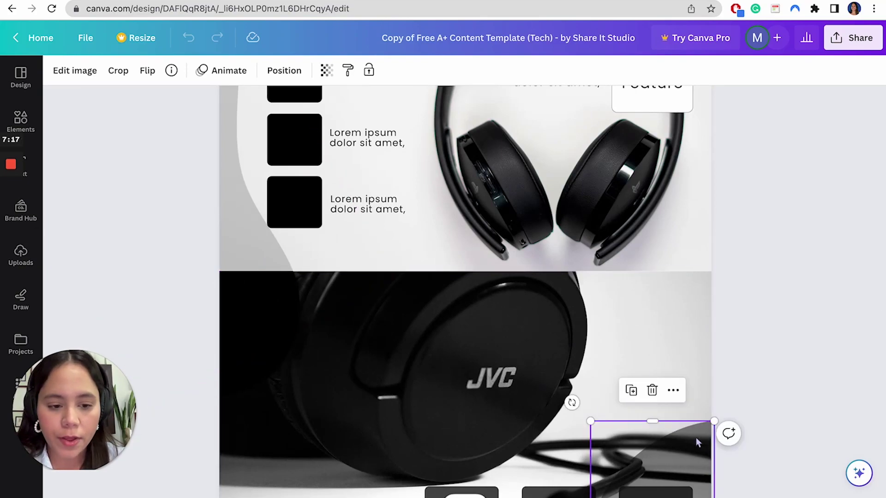
{"action": "scroll", "coordinate": [554, 274], "scroll_direction": "up", "scroll_amount": 1}
{"action": "scroll", "coordinate": [554, 275], "scroll_direction": "up", "scroll_amount": 2}
{"action": "left_click", "coordinate": [477, 270]}
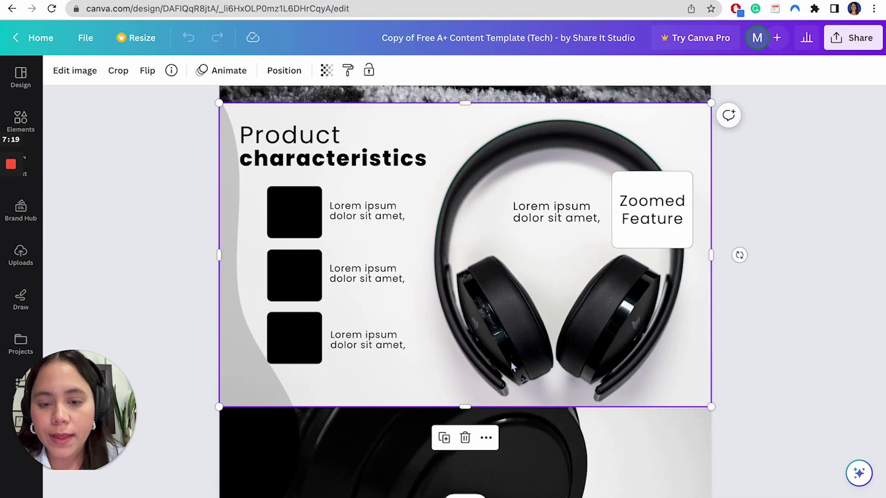
{"action": "scroll", "coordinate": [345, 322], "scroll_direction": "up", "scroll_amount": 6}
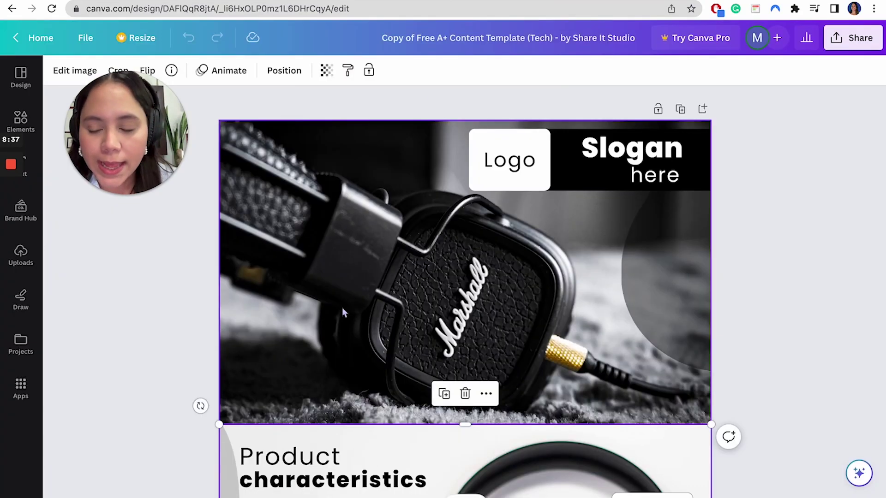
- Replace the top module's Marshall headphones photo with the uploaded Toilet Timer-on-toilet photo
{"action": "left_click", "coordinate": [20, 255]}
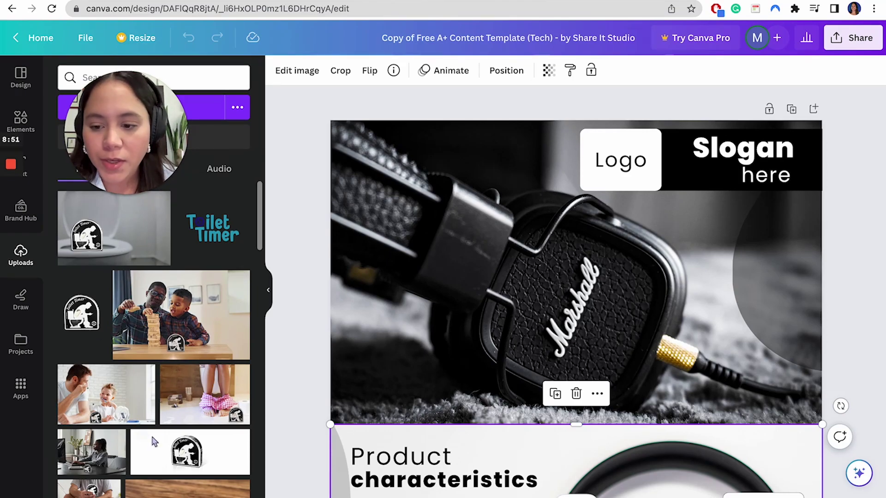
{"action": "scroll", "coordinate": [168, 410], "scroll_direction": "down", "scroll_amount": 2}
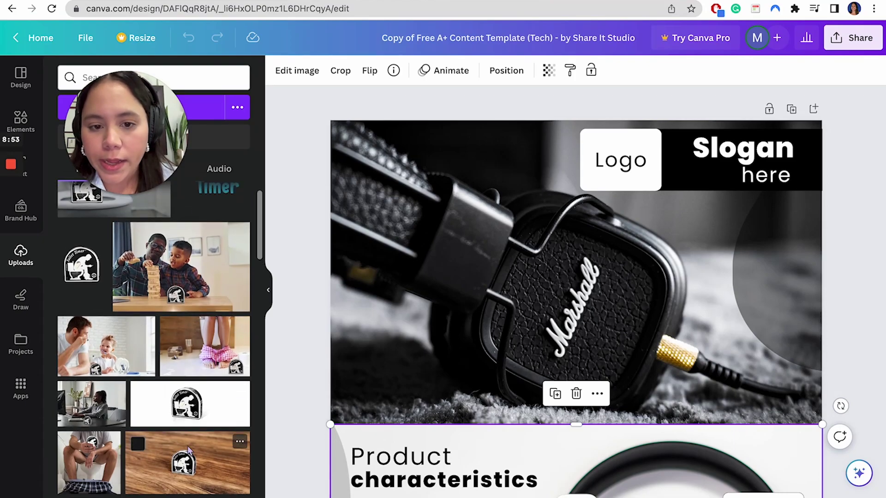
{"action": "scroll", "coordinate": [118, 480], "scroll_direction": "up", "scroll_amount": 2}
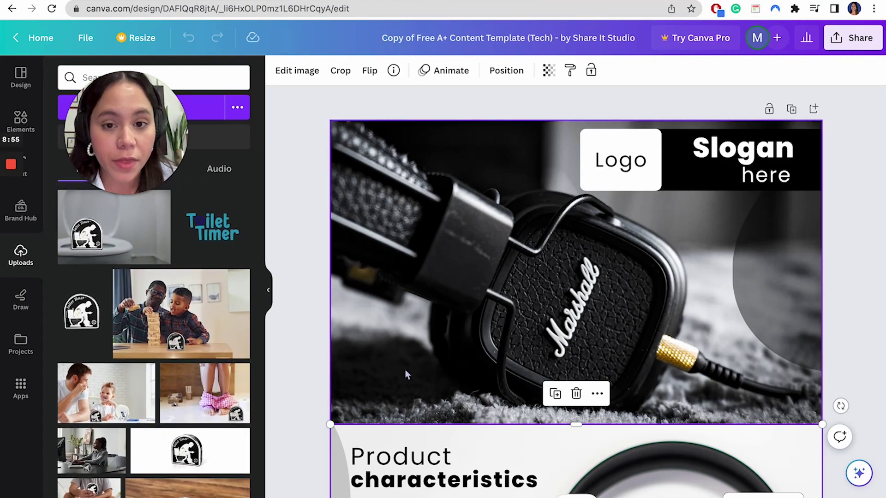
{"action": "left_click", "coordinate": [561, 251]}
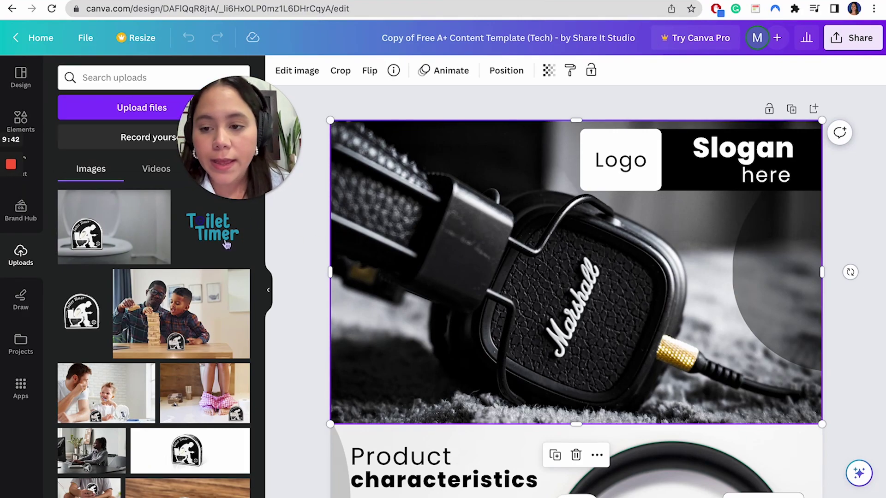
{"action": "mouse_move", "coordinate": [133, 228]}
{"action": "left_click_drag", "start_coordinate": [133, 228], "coordinate": [568, 313]}
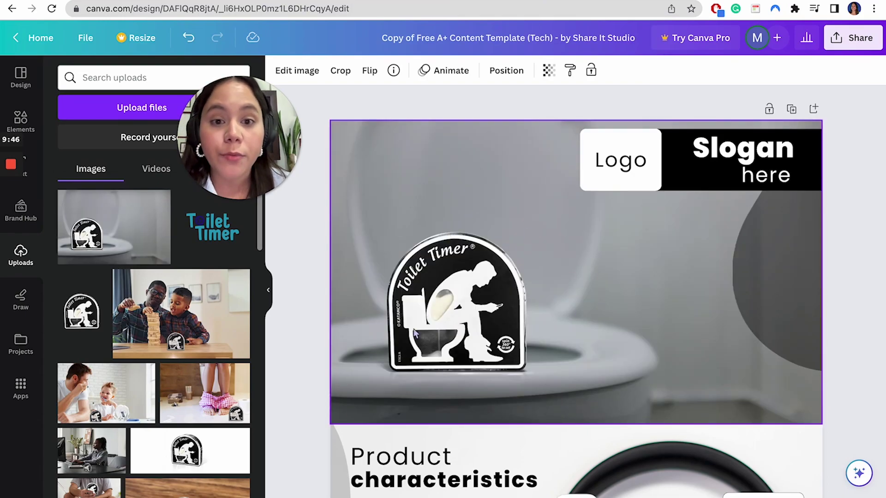
- Delete the 'Logo' placeholder text from the top module
{"action": "left_click", "coordinate": [366, 272]}
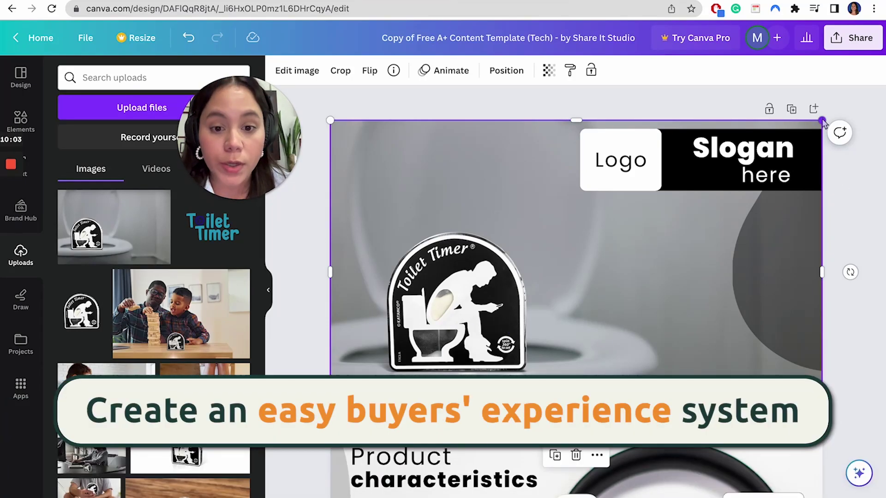
{"action": "left_click", "coordinate": [627, 174]}
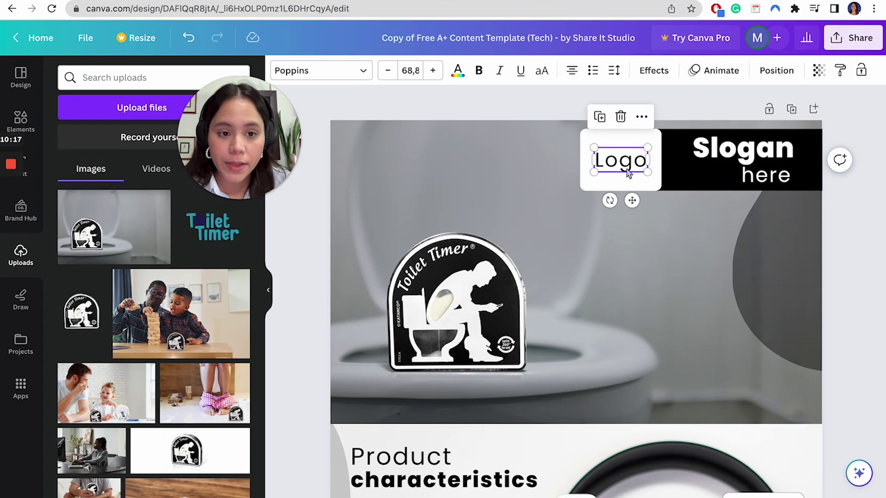
{"action": "key", "text": "Delete"}
- Place the uploaded Toilet Timer logo on the white box and nudge it into position
{"action": "left_click", "coordinate": [628, 173]}
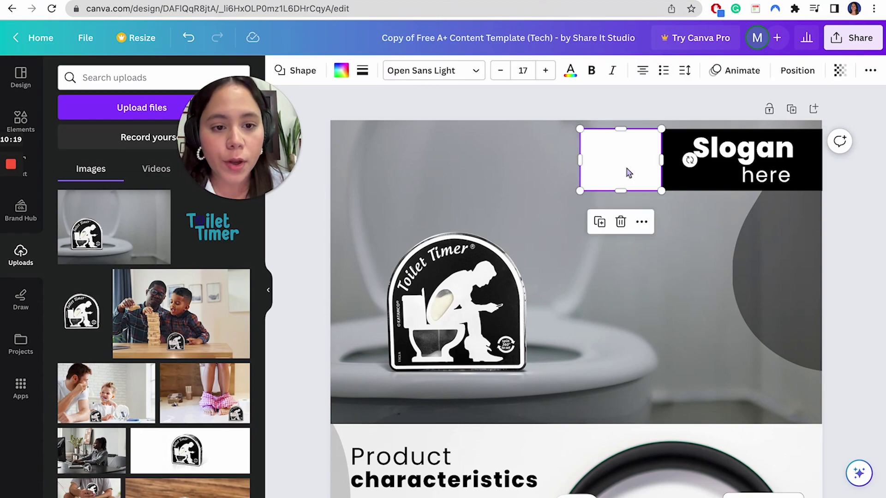
{"action": "left_click_drag", "start_coordinate": [214, 230], "coordinate": [668, 116]}
{"action": "left_click", "coordinate": [671, 119]}
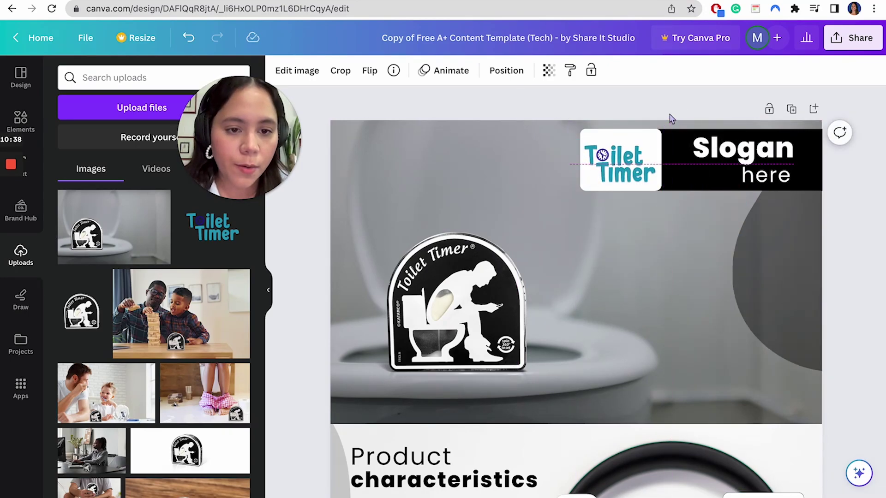
{"action": "left_click", "coordinate": [664, 167]}
{"action": "left_click_drag", "start_coordinate": [634, 163], "coordinate": [637, 163]}
{"action": "key", "text": "Escape"}
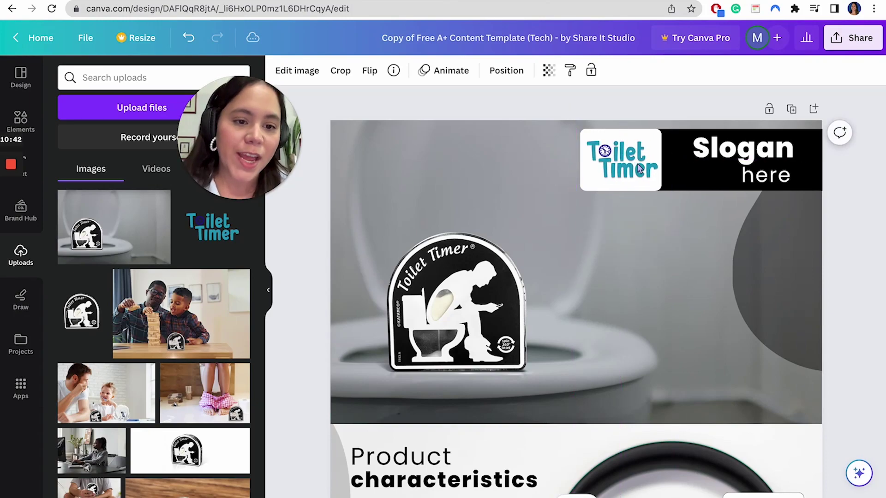
- Copy the Module 1 line 'Flush away boring bathroom decor' into the banner's slogan box
{"action": "left_click", "coordinate": [639, 169]}
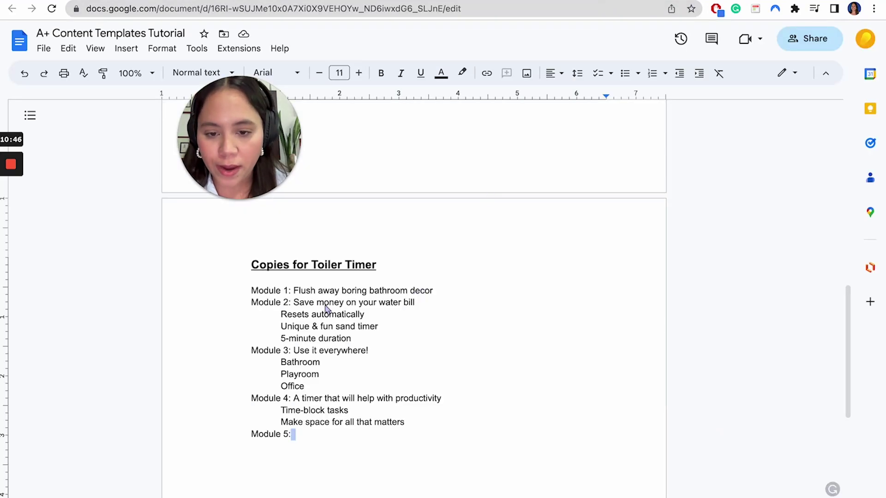
{"action": "left_click_drag", "start_coordinate": [294, 292], "coordinate": [412, 292]}
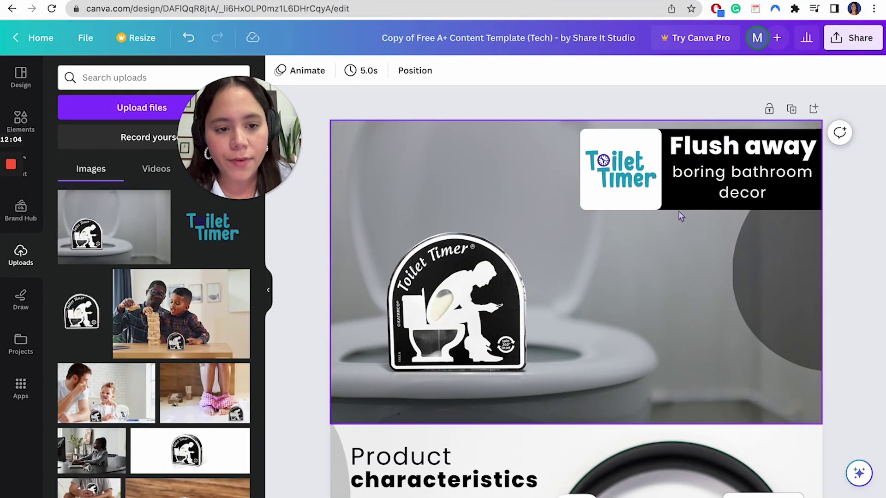
{"action": "left_click", "coordinate": [680, 207]}
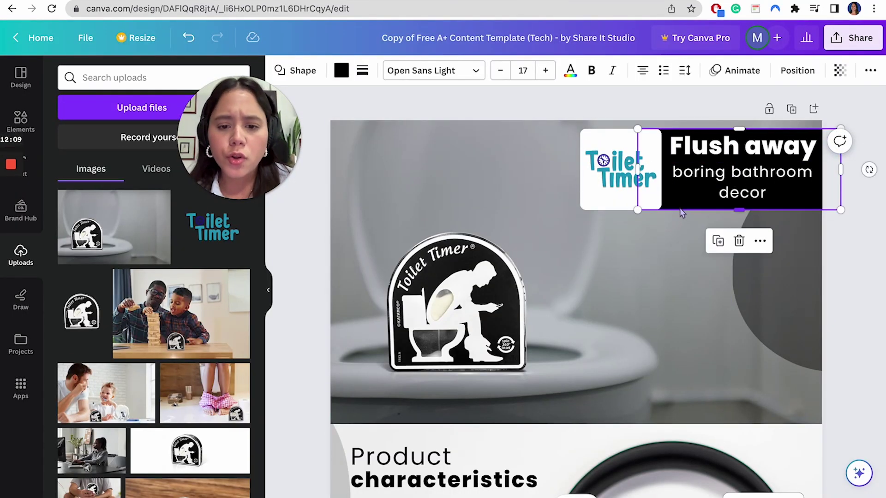
- Set the slogan text box background to dark orange
{"action": "left_click", "coordinate": [350, 78]}
{"action": "scroll", "coordinate": [151, 418], "scroll_direction": "down", "scroll_amount": 4}
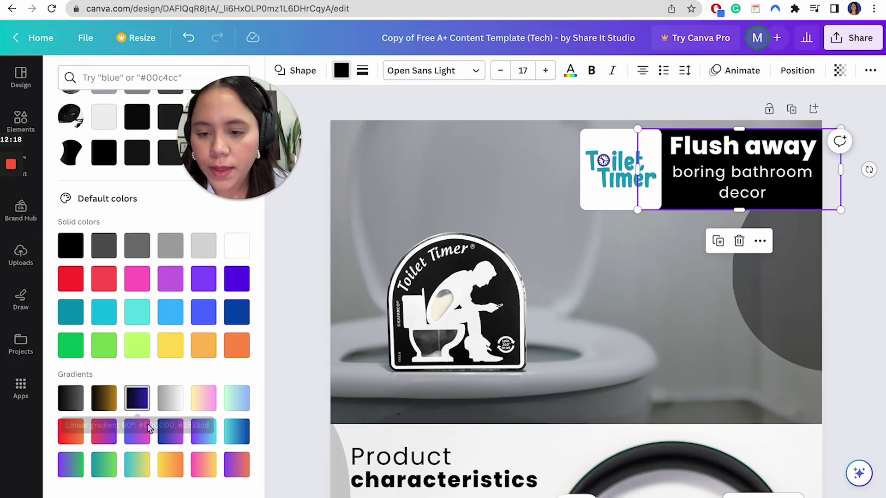
{"action": "left_click", "coordinate": [238, 347]}
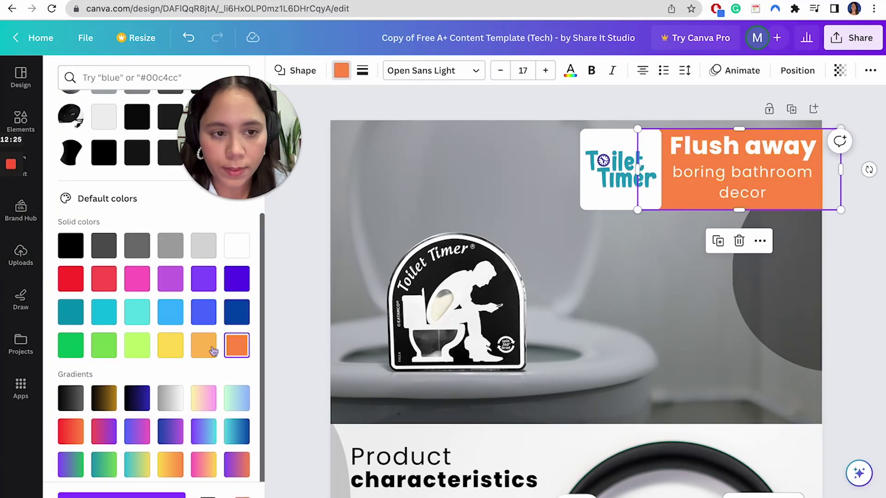
{"action": "left_click", "coordinate": [211, 351]}
{"action": "left_click", "coordinate": [236, 345]}
- Apply the Shadow text effect to the 'Flush away' heading
{"action": "left_click", "coordinate": [734, 174]}
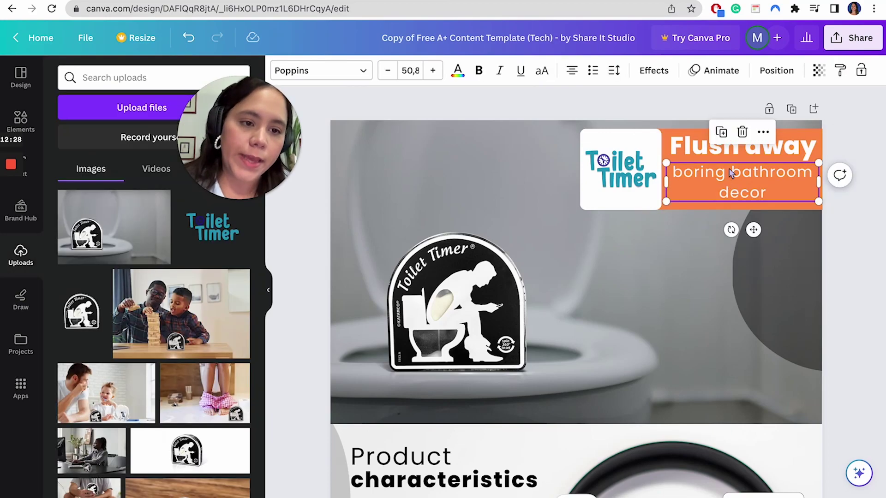
{"action": "left_click", "coordinate": [694, 156], "text": "shift"}
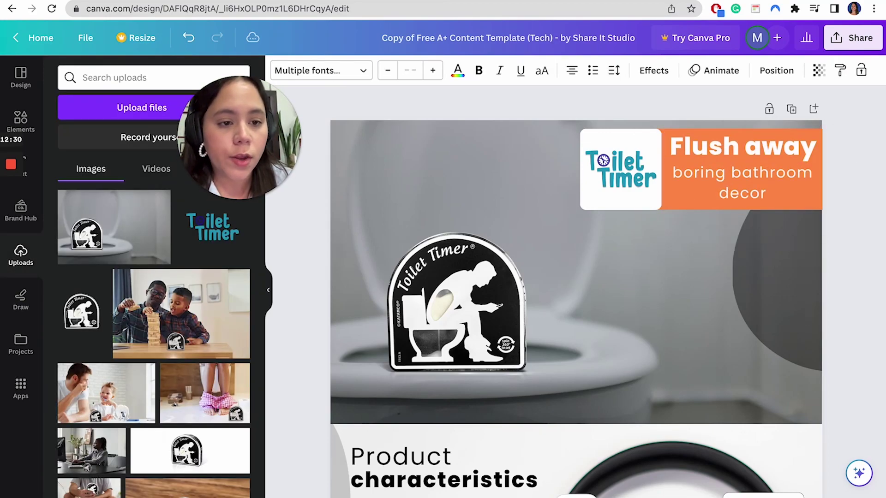
{"action": "left_click", "coordinate": [743, 148]}
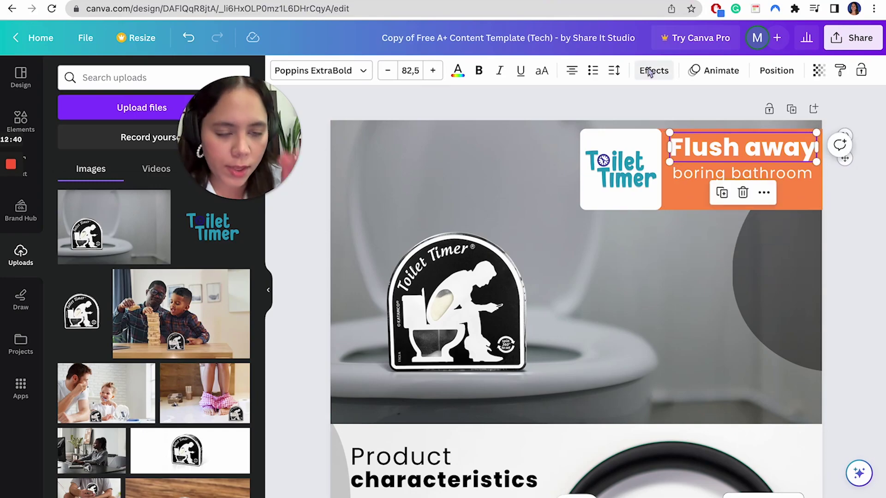
{"action": "left_click", "coordinate": [651, 71]}
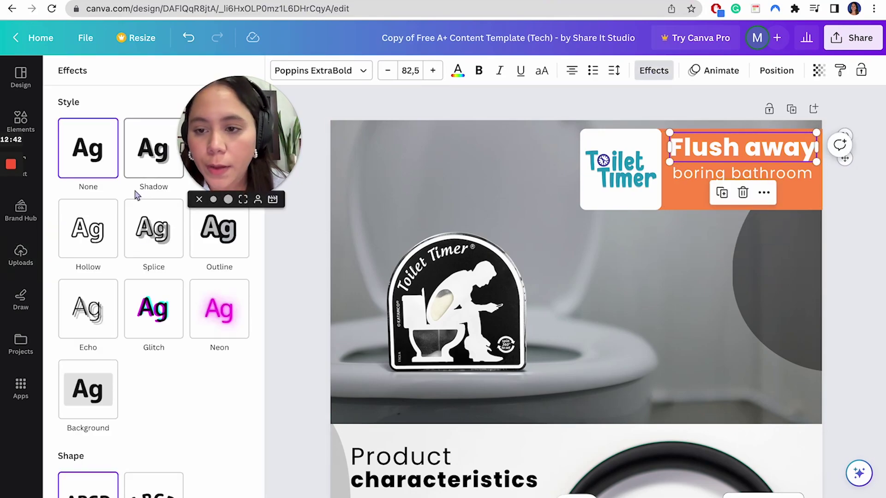
{"action": "left_click", "coordinate": [143, 169]}
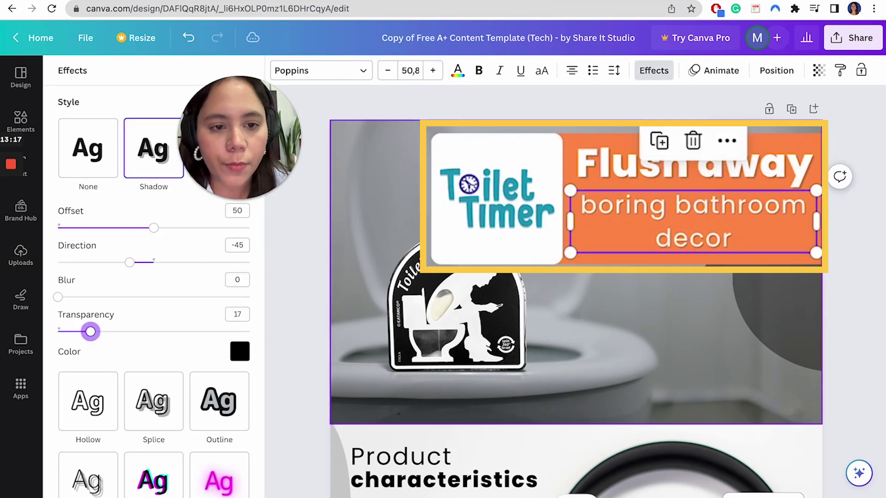
{"action": "left_click", "coordinate": [624, 199]}
{"action": "left_click", "coordinate": [779, 226]}
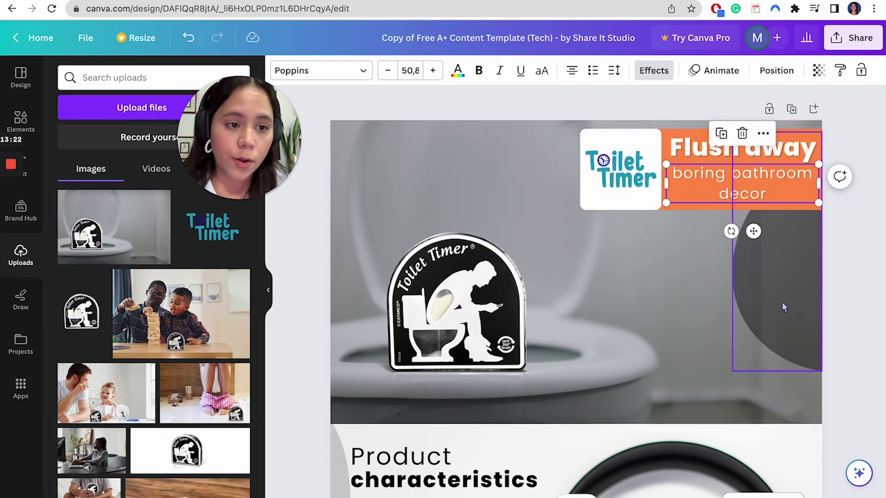
{"action": "left_click", "coordinate": [780, 306]}
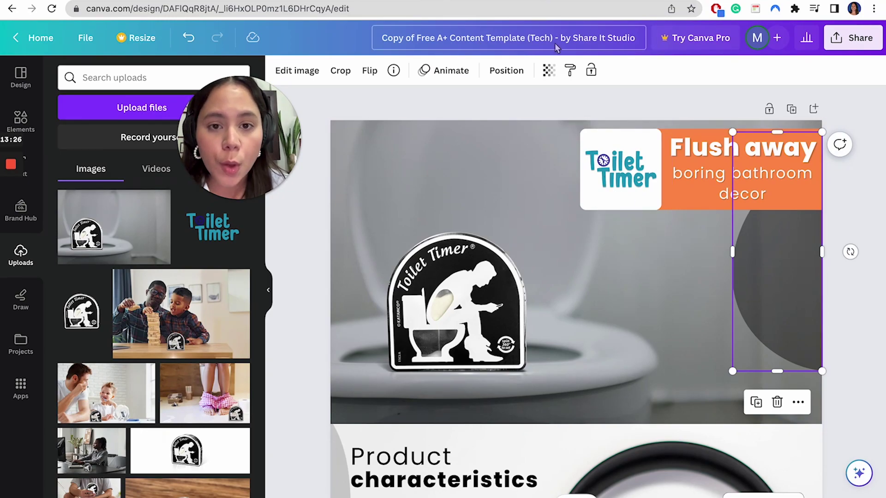
- Make the banner's grey circle more transparent, undoing a stray filter preview
{"action": "left_click", "coordinate": [549, 70]}
{"action": "mouse_move", "coordinate": [478, 120]}
{"action": "left_mouse_down"}
{"action": "mouse_move", "coordinate": [510, 119]}
{"action": "mouse_move", "coordinate": [461, 121]}
{"action": "left_mouse_up"}
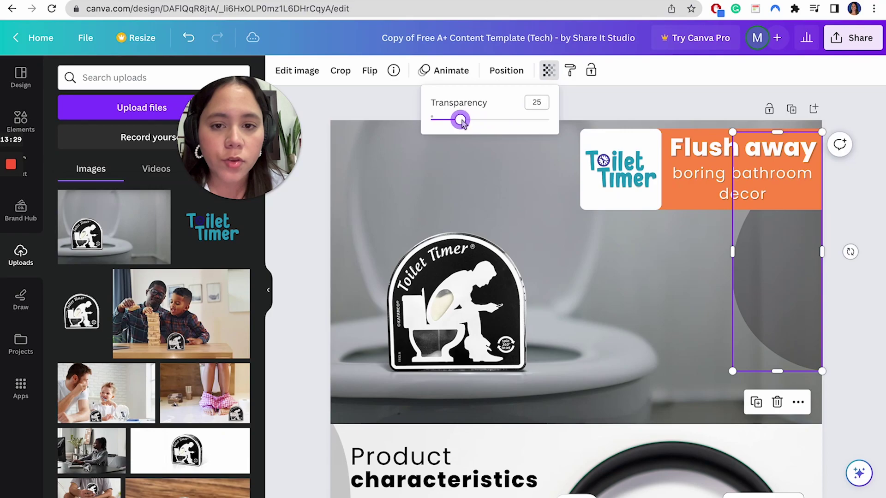
{"action": "left_click", "coordinate": [304, 74]}
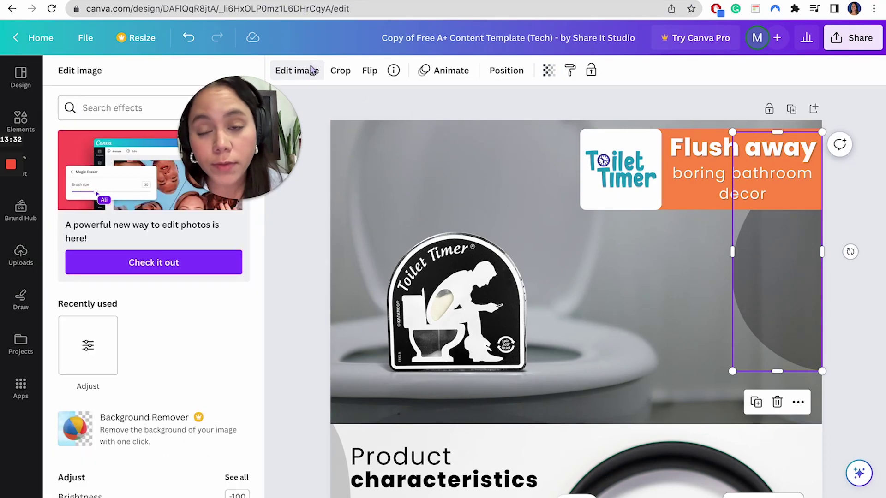
{"action": "scroll", "coordinate": [200, 320], "scroll_direction": "down", "scroll_amount": 12}
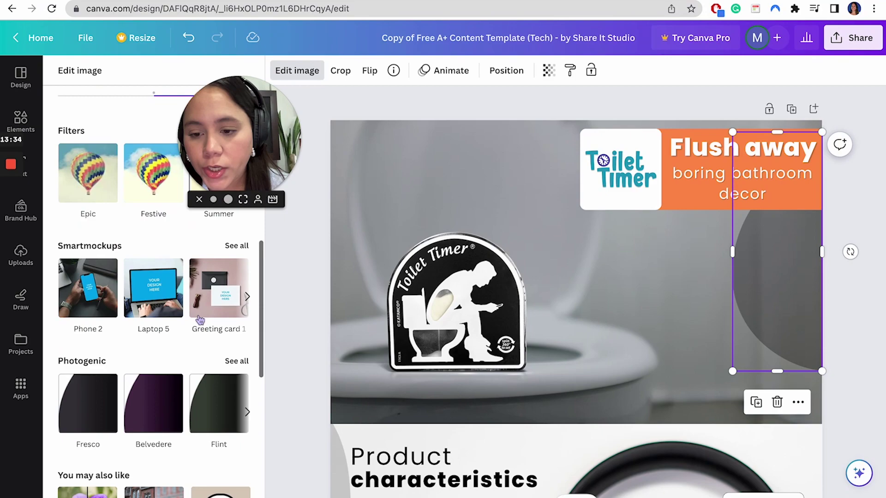
{"action": "left_click", "coordinate": [236, 233]}
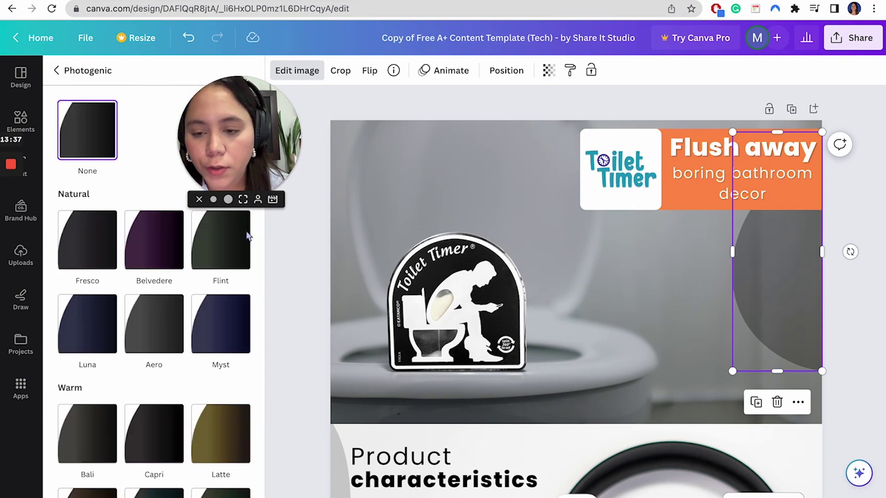
{"action": "key", "text": "ctrl+z"}
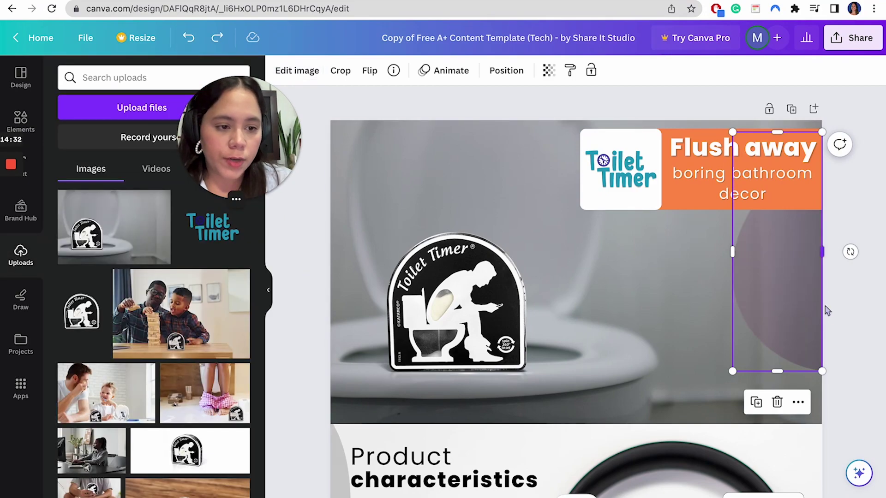
{"action": "left_click", "coordinate": [839, 317]}
- Move the logo and headline block slightly lower in the banner
{"action": "left_click", "coordinate": [626, 210]}
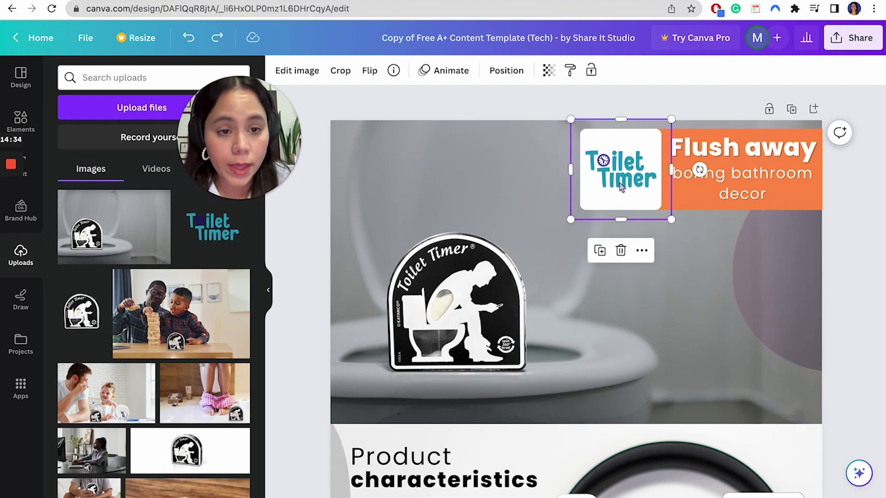
{"action": "left_click_drag", "start_coordinate": [843, 163], "coordinate": [789, 272]}
{"action": "left_click", "coordinate": [636, 245], "text": "shift"}
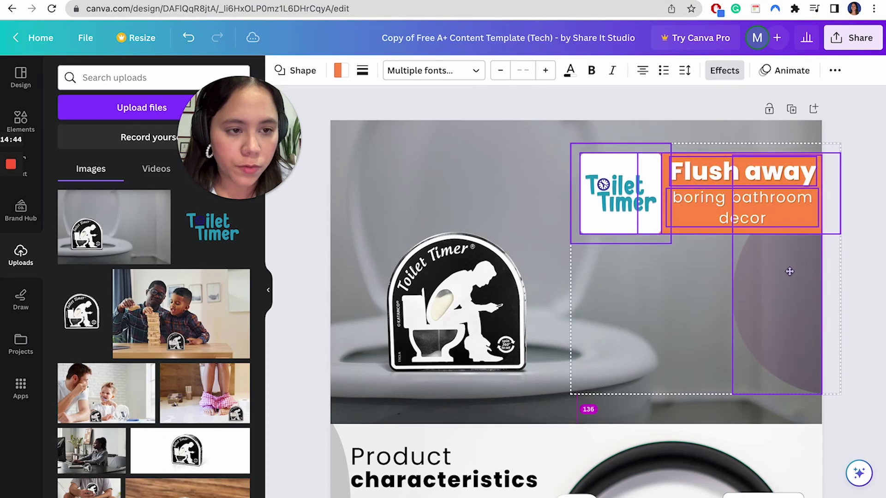
{"action": "left_click", "coordinate": [861, 146]}
{"action": "scroll", "coordinate": [580, 229], "scroll_direction": "down", "scroll_amount": 5}
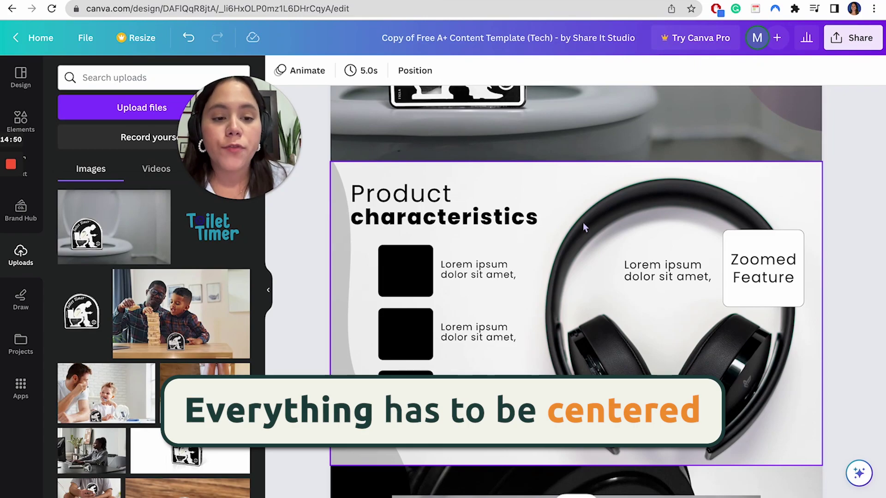
- Select the Module 2 line 'Save money on your water bill' in the Google Doc
{"action": "left_click", "coordinate": [590, 218]}
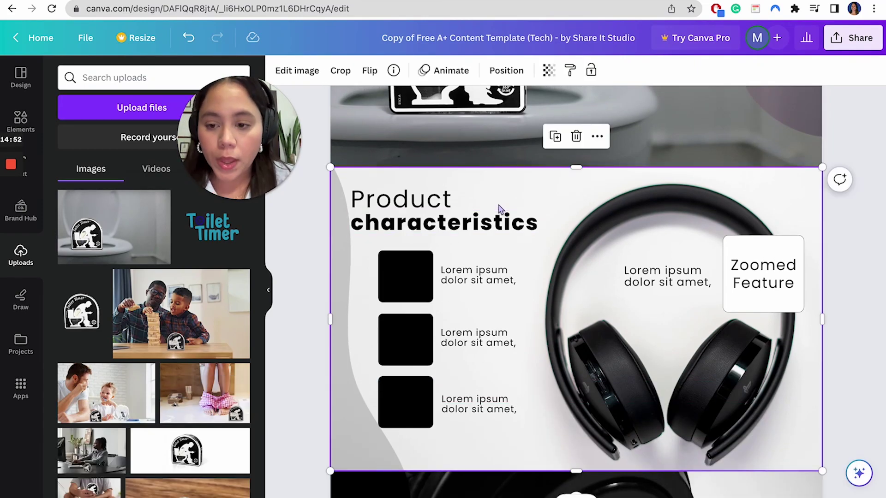
{"action": "key", "text": "ctrl+Tab"}
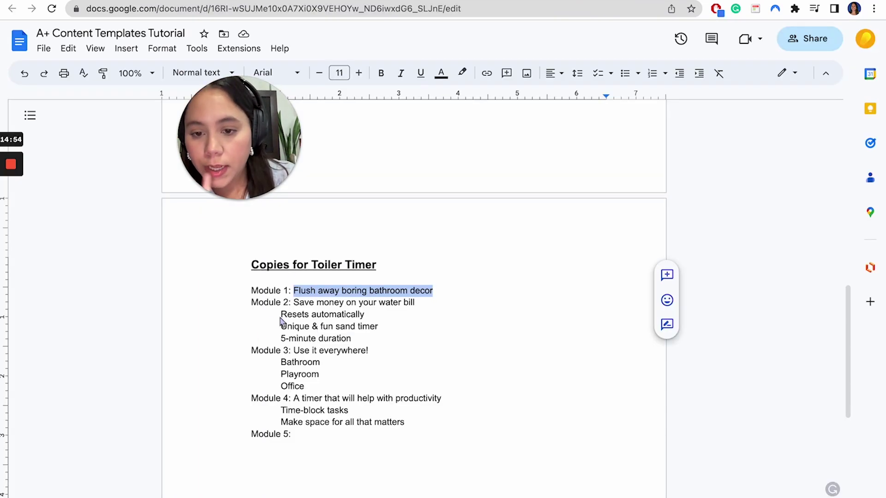
{"action": "left_click", "coordinate": [284, 303]}
{"action": "left_click_drag", "start_coordinate": [293, 303], "coordinate": [374, 313]}
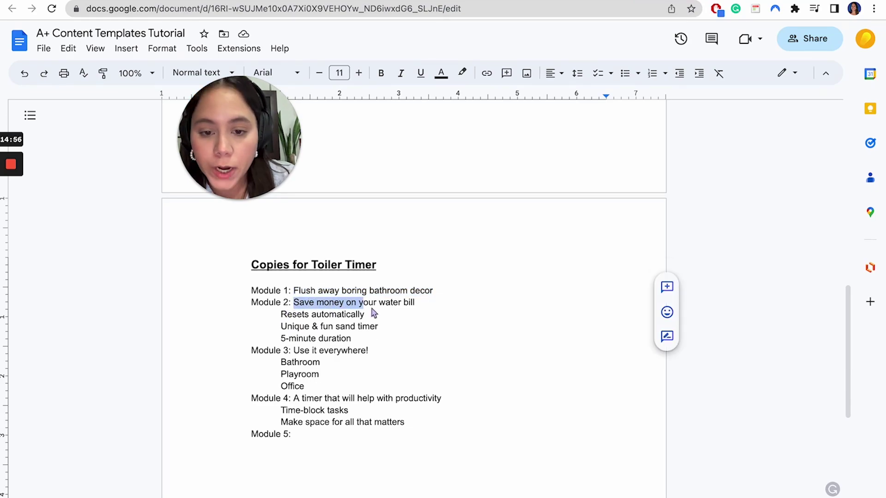
{"action": "left_click", "coordinate": [532, 1]}
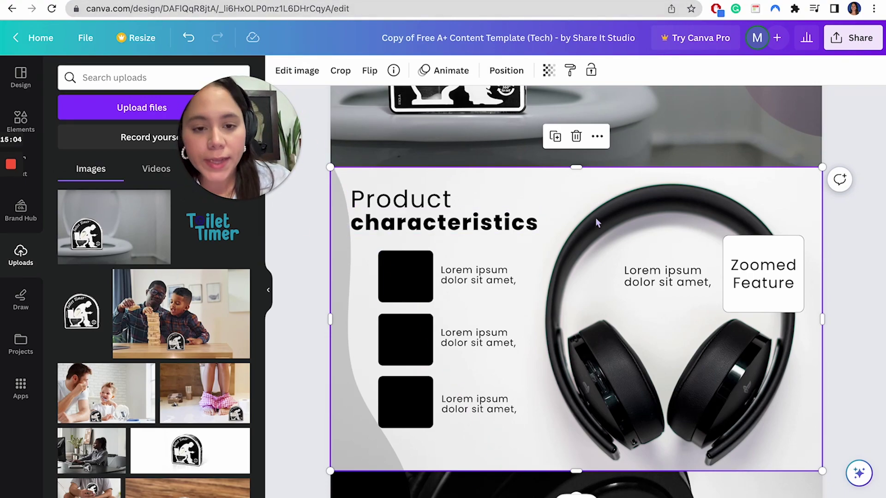
- Make the child-in-pink-pajamas upload the Product characteristics module's background photo
{"action": "scroll", "coordinate": [75, 404], "scroll_direction": "down", "scroll_amount": 2}
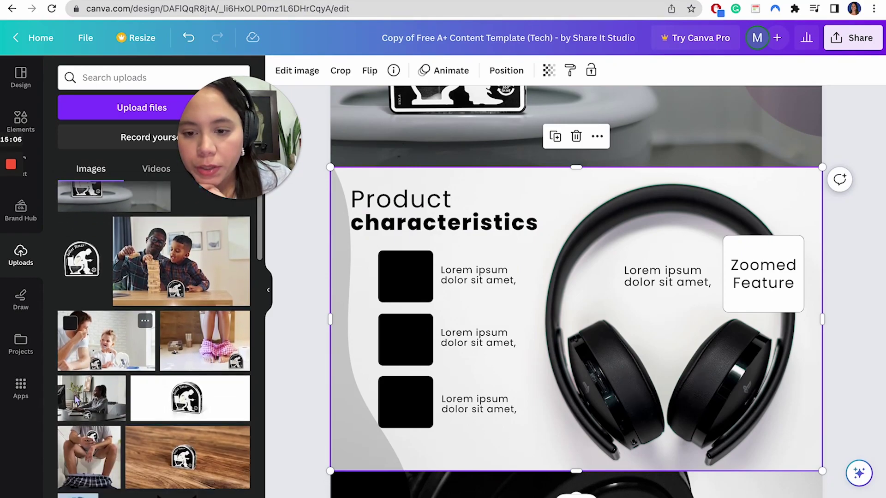
{"action": "left_click_drag", "start_coordinate": [205, 351], "coordinate": [546, 345]}
{"action": "left_click", "coordinate": [686, 270]}
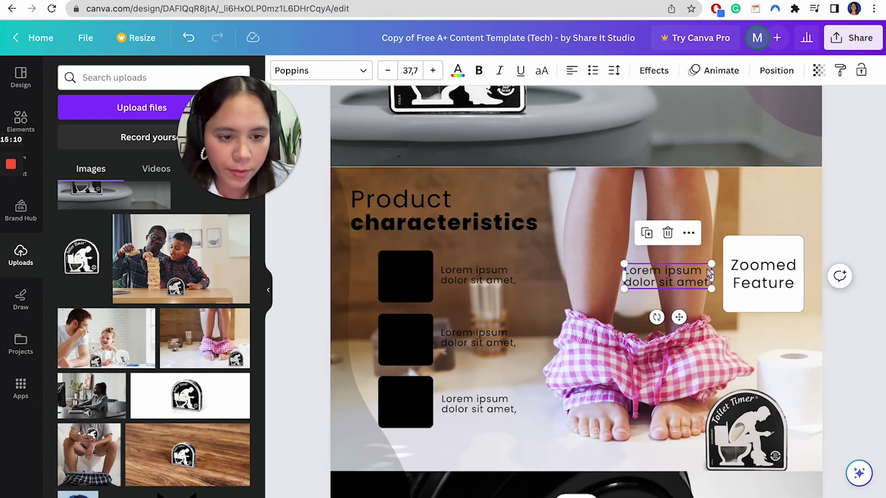
{"action": "left_click", "coordinate": [395, 181]}
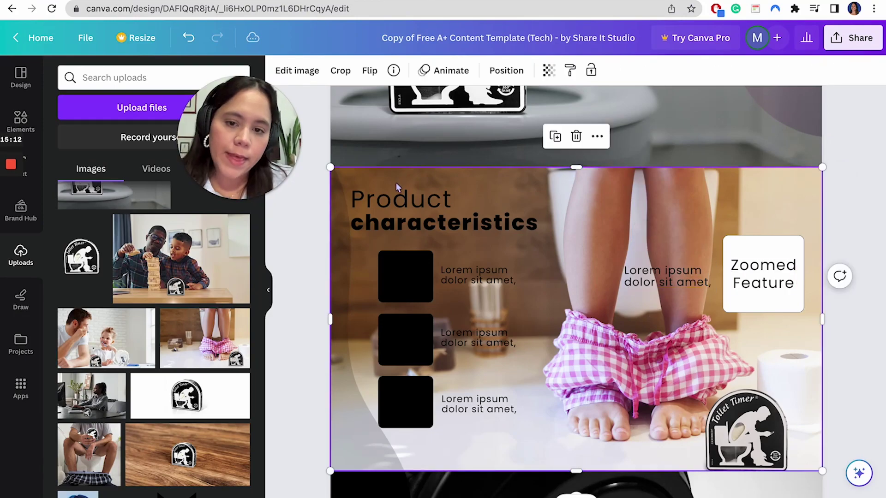
{"action": "left_click", "coordinate": [391, 214]}
- Copy 'Save money on your water bill' from the Doc and select the Product heading to replace
{"action": "key", "text": "ctrl+Tab"}
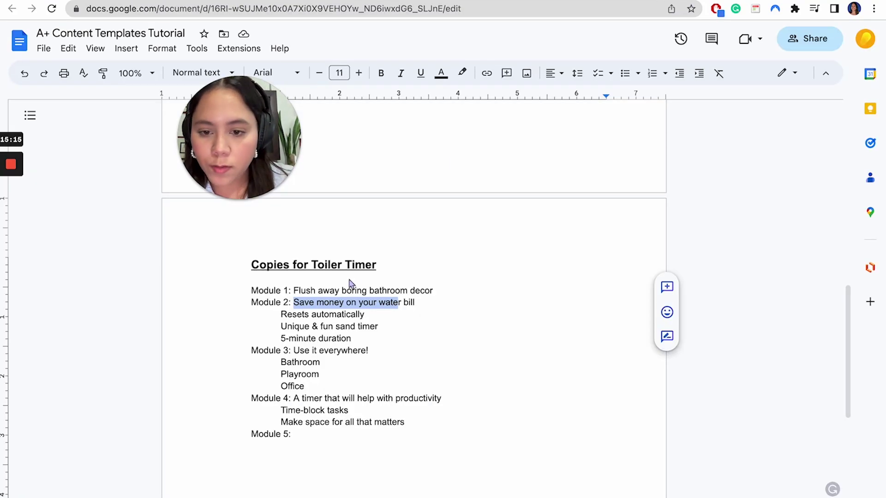
{"action": "left_click", "coordinate": [330, 307]}
{"action": "left_click_drag", "start_coordinate": [320, 308], "coordinate": [415, 308]}
{"action": "key", "text": "ctrl+Tab"}
{"action": "key", "text": "ctrl+Tab"}
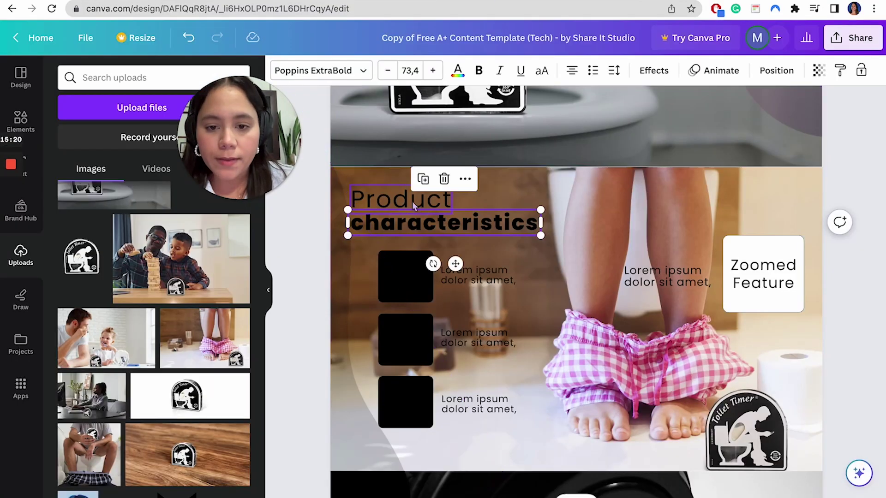
{"action": "left_click", "coordinate": [411, 201]}
{"action": "double_click", "coordinate": [414, 200]}
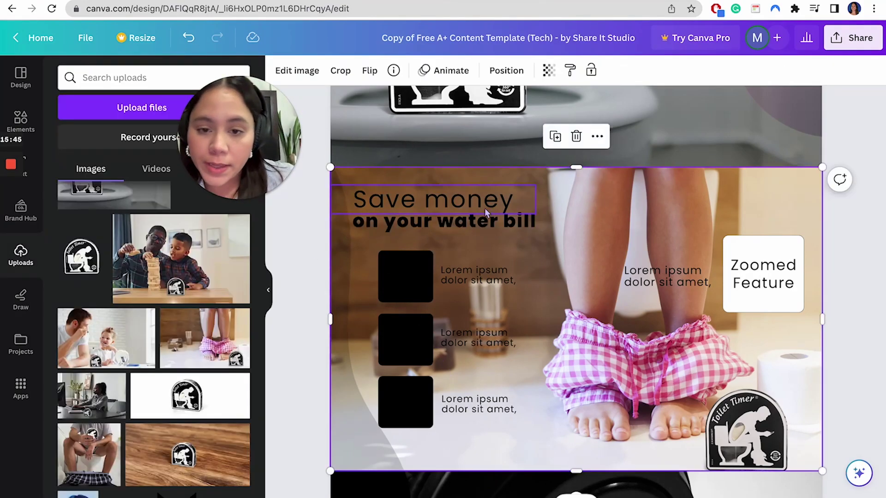
- Set 'Save money' to Poppins ExtraBold and 'on your water bill' to regular Poppins
{"action": "left_click", "coordinate": [453, 198]}
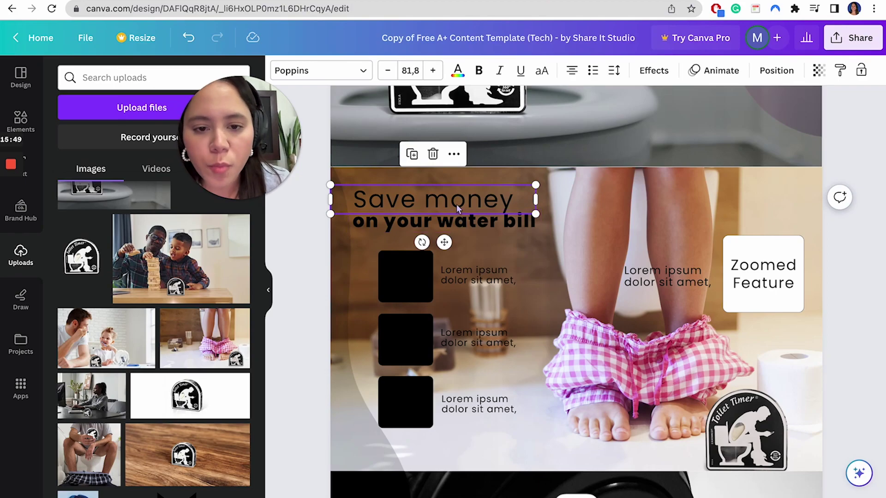
{"action": "left_click", "coordinate": [455, 204]}
{"action": "key", "text": "ctrl+a"}
{"action": "left_click", "coordinate": [320, 70]}
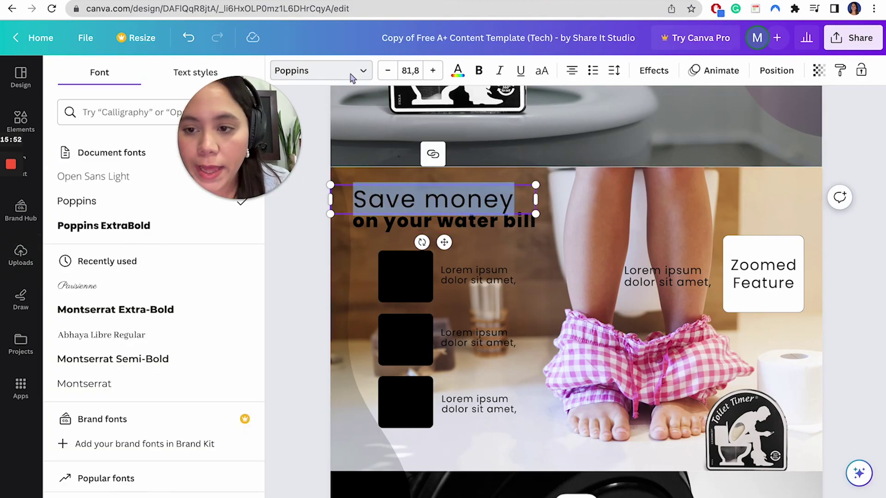
{"action": "left_click", "coordinate": [103, 225]}
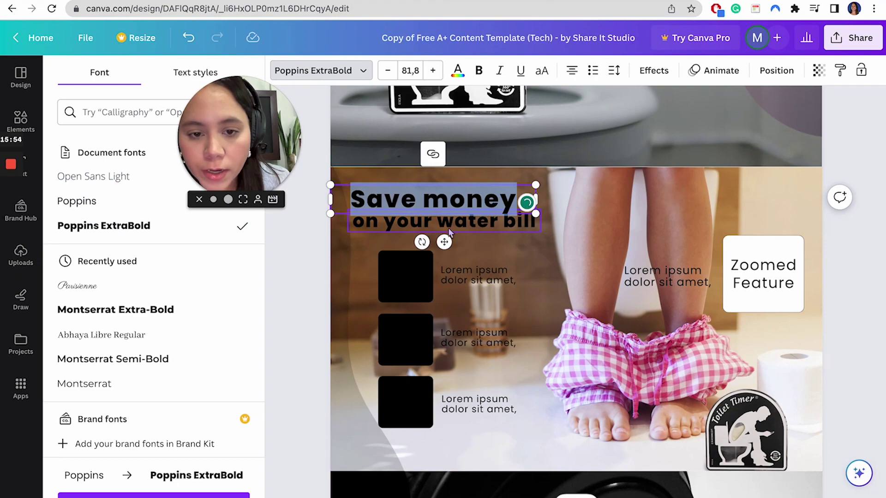
{"action": "left_click", "coordinate": [429, 221]}
{"action": "left_click", "coordinate": [361, 74]}
{"action": "left_click", "coordinate": [361, 74]}
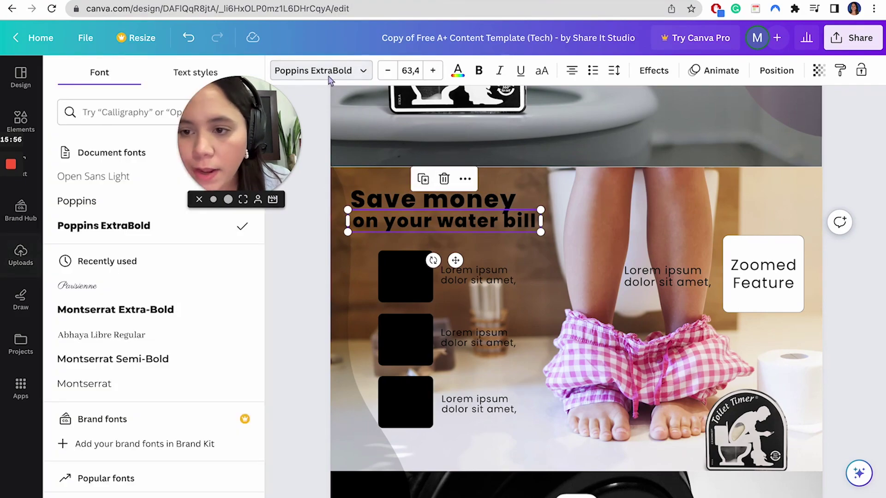
{"action": "left_click", "coordinate": [93, 204]}
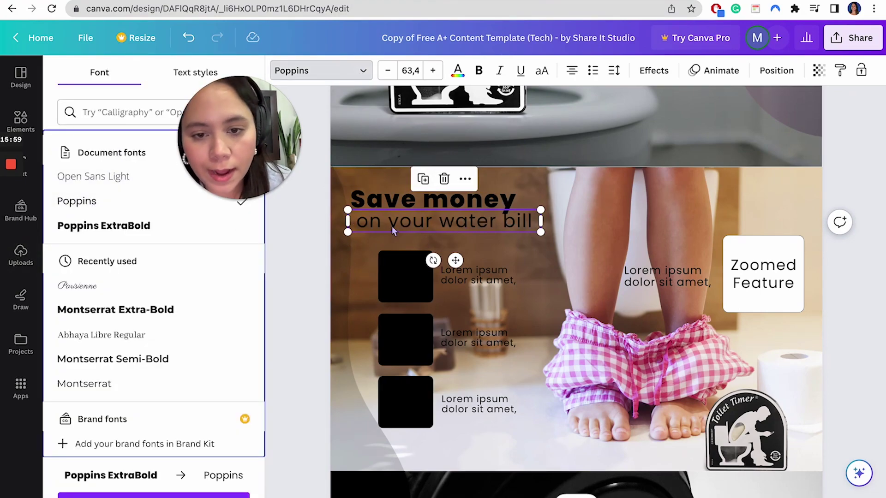
{"action": "left_click", "coordinate": [531, 222]}
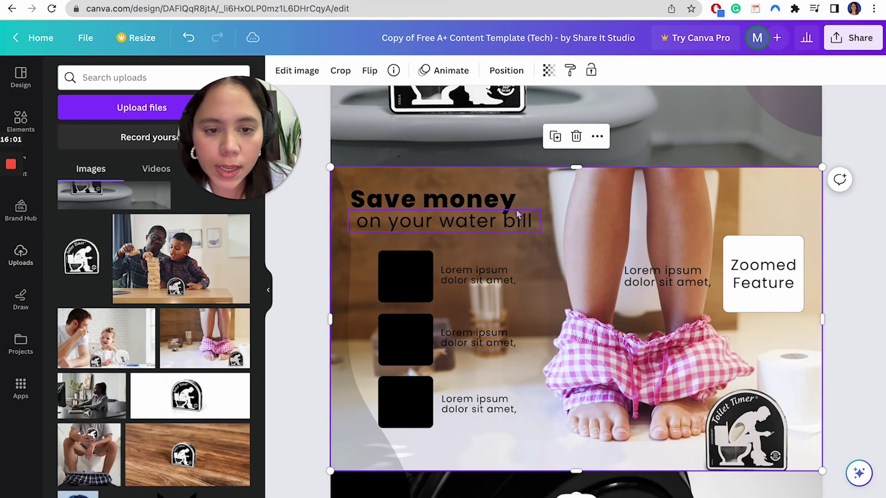
{"action": "left_click", "coordinate": [488, 222]}
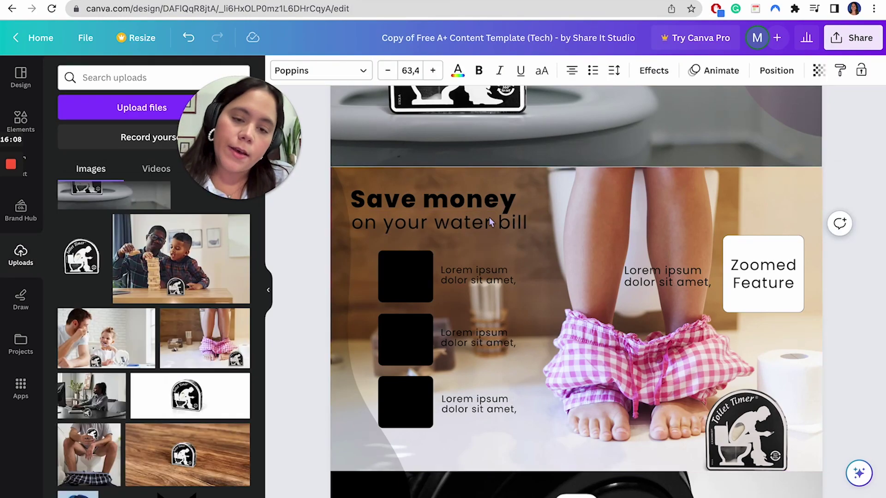
- Turn both heading lines white using the Photo colors swatch
{"action": "left_click", "coordinate": [469, 203]}
{"action": "left_click", "coordinate": [586, 263]}
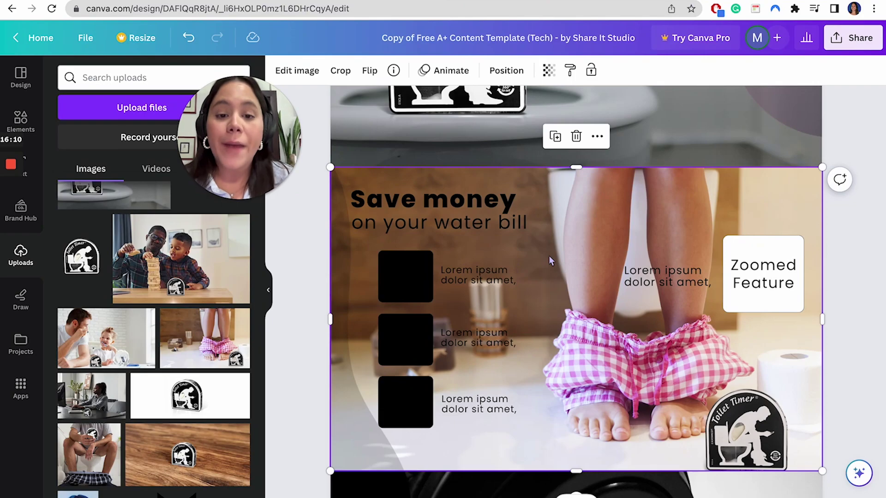
{"action": "left_click", "coordinate": [460, 206]}
{"action": "left_click", "coordinate": [463, 226], "text": "shift"}
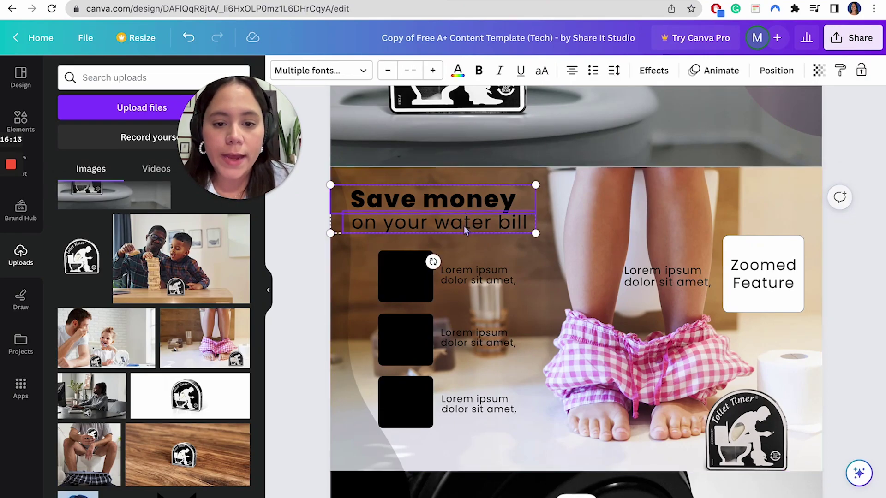
{"action": "left_click", "coordinate": [457, 71]}
{"action": "left_click", "coordinate": [237, 276]}
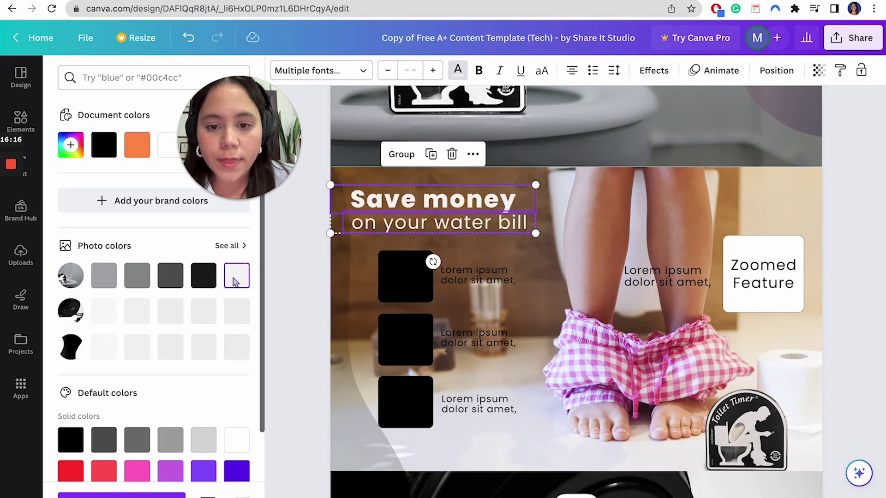
{"action": "left_click", "coordinate": [546, 272]}
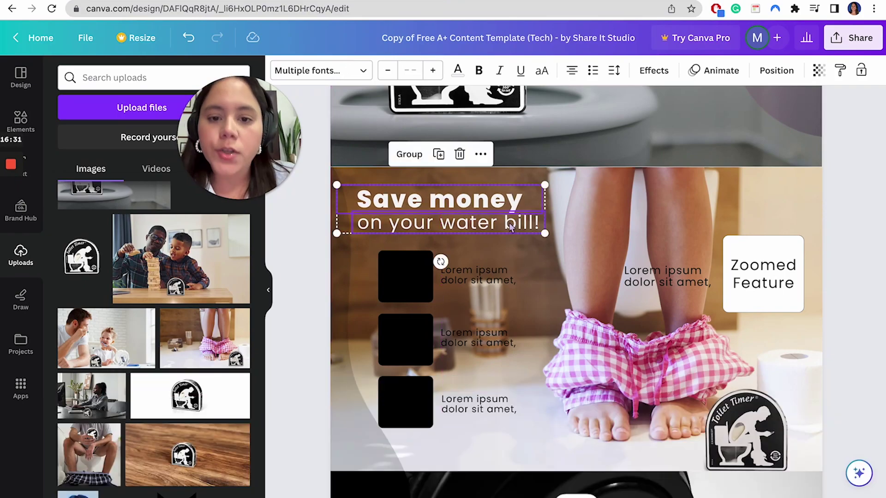
{"action": "left_click", "coordinate": [504, 271]}
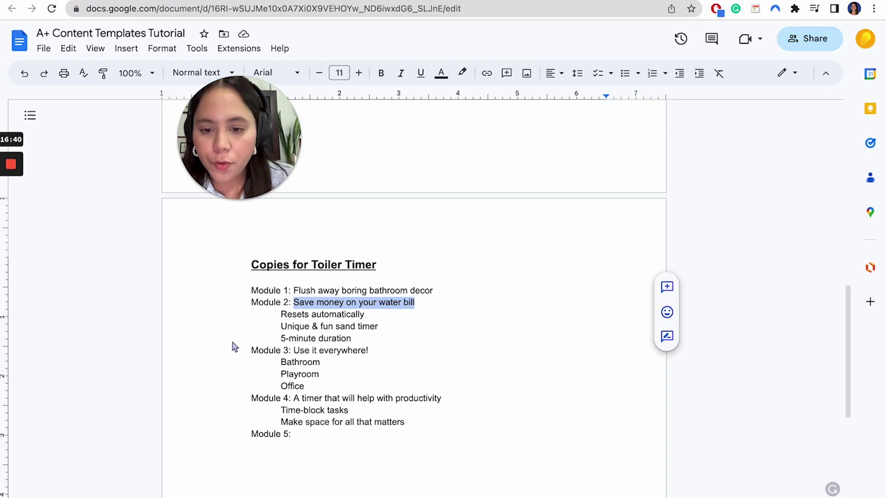
- Replace the first placeholder caption with 'Resets automatically' copied from the doc
{"action": "left_click_drag", "start_coordinate": [281, 315], "coordinate": [353, 342]}
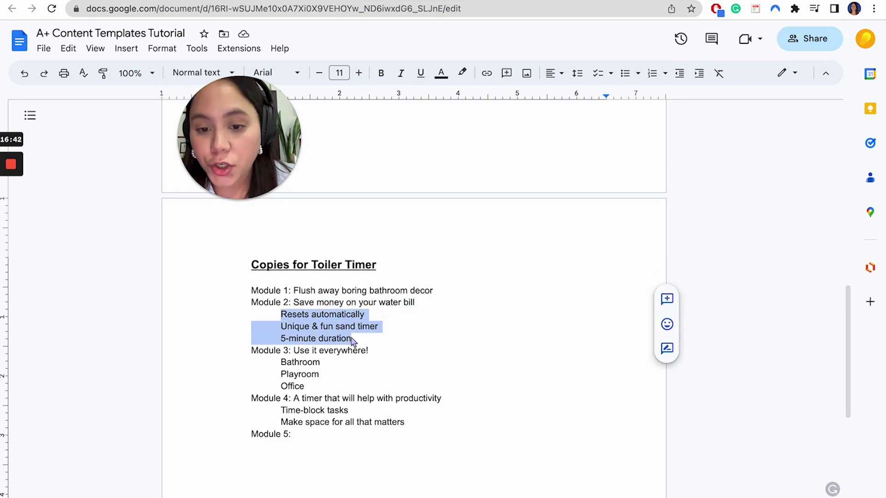
{"action": "left_click", "coordinate": [350, 339]}
{"action": "triple_click", "coordinate": [321, 317]}
{"action": "key", "text": "ctrl+c"}
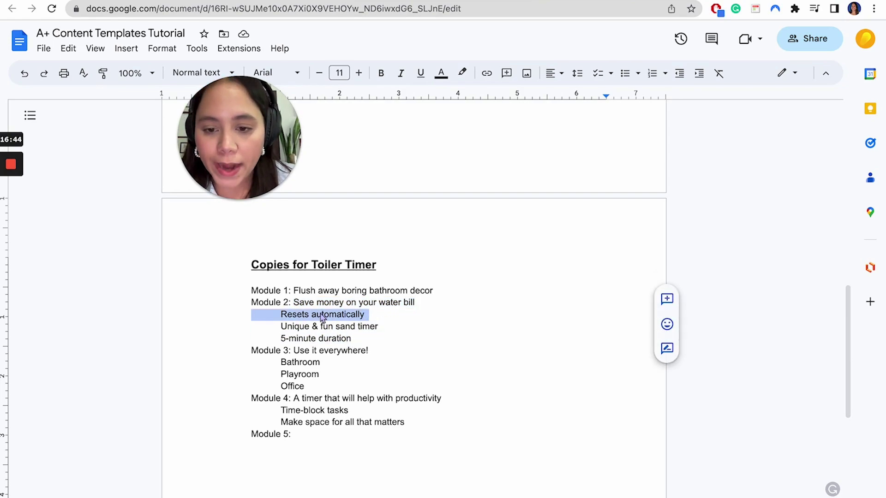
{"action": "key", "text": "ctrl+Tab"}
{"action": "key", "text": "ctrl+Tab"}
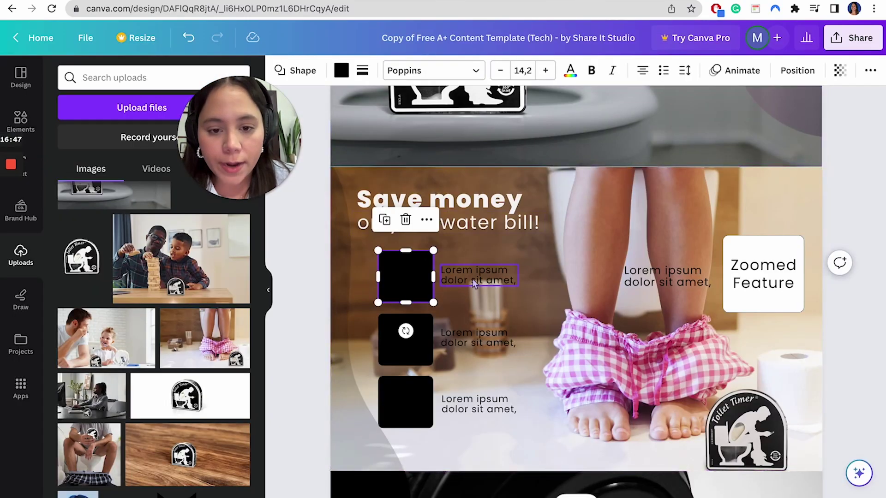
{"action": "double_click", "coordinate": [472, 275]}
{"action": "key", "text": "ctrl+v"}
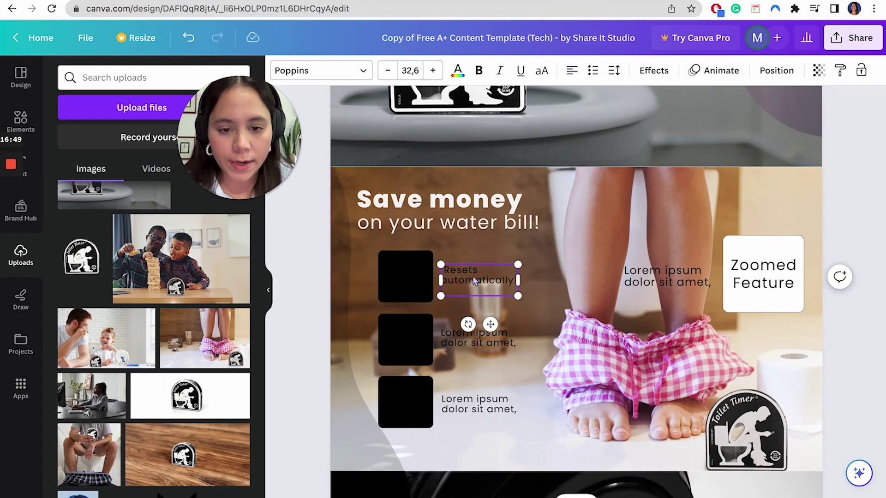
- Paste 'Unique & fun sand timer' into the second caption
{"action": "key", "text": "ctrl+Tab"}
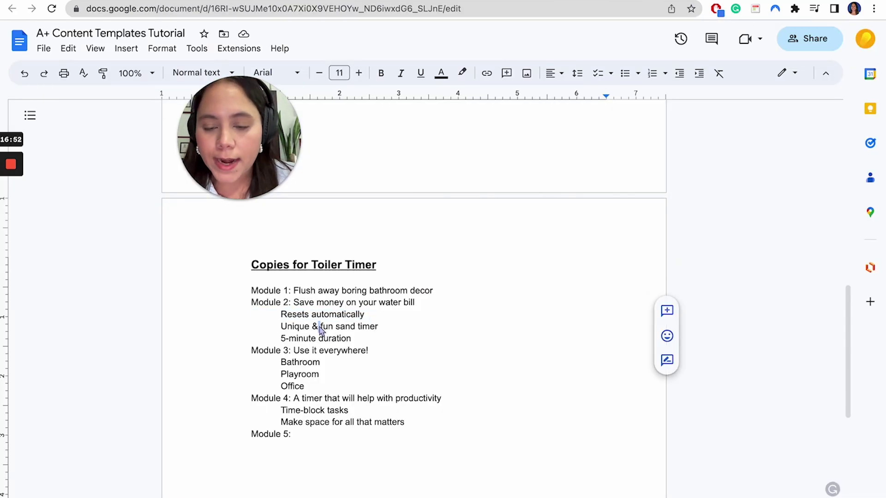
{"action": "triple_click", "coordinate": [321, 327]}
{"action": "key", "text": "ctrl+c"}
{"action": "key", "text": "ctrl+Tab"}
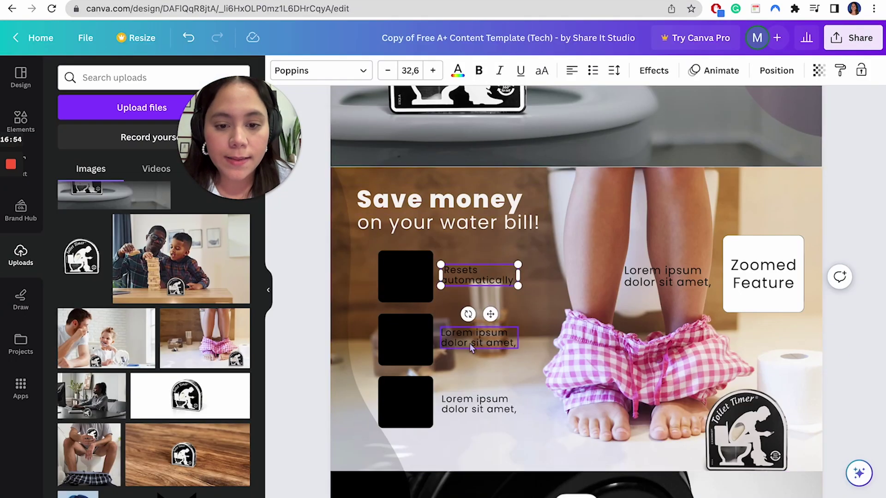
{"action": "double_click", "coordinate": [469, 344]}
{"action": "key", "text": "ctrl+v"}
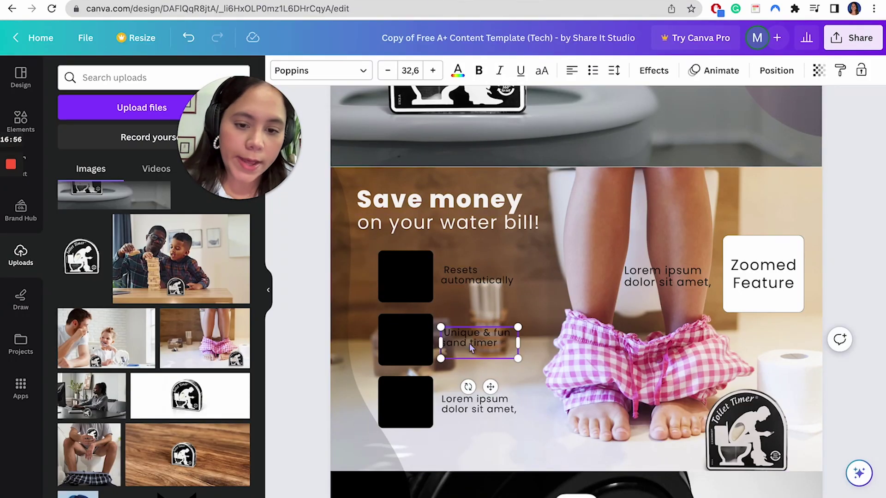
- Replace the third caption's placeholder text with '5-minute duration'
{"action": "key", "text": "ctrl+Tab"}
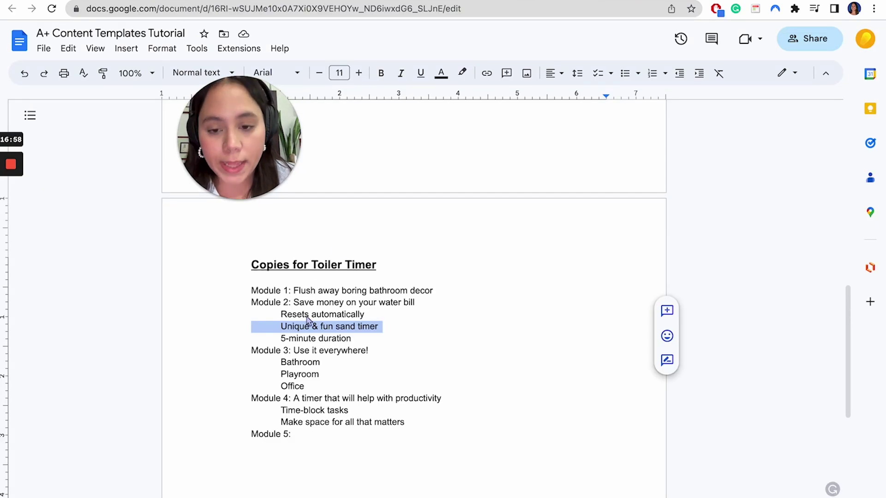
{"action": "left_click_drag", "start_coordinate": [282, 339], "coordinate": [349, 345]}
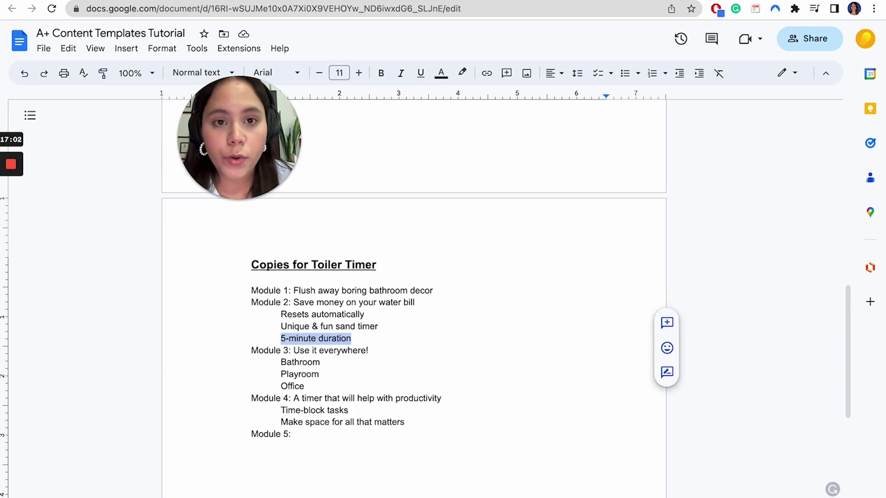
{"action": "key", "text": "ctrl+shift+Tab"}
{"action": "left_click", "coordinate": [504, 405]}
{"action": "left_click", "coordinate": [504, 405]}
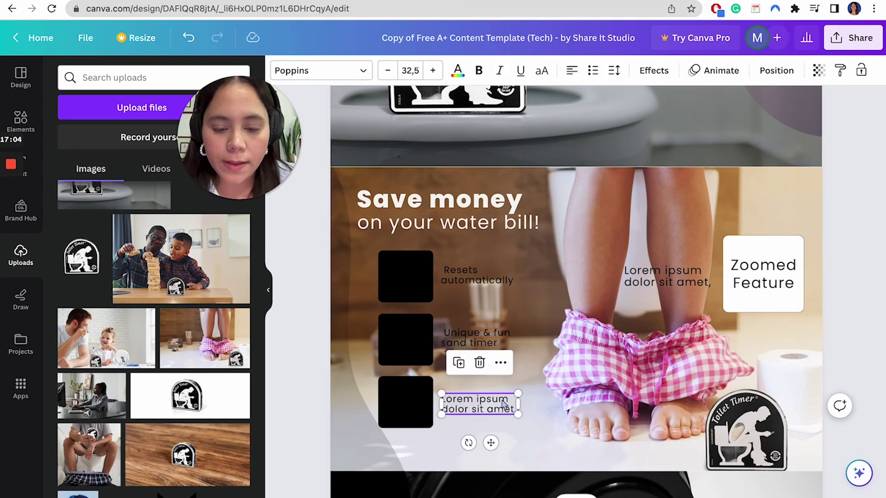
{"action": "left_click", "coordinate": [504, 405]}
{"action": "key", "text": "ctrl+a"}
{"action": "type", "text": "5-minute duration"}
{"action": "left_click", "coordinate": [542, 412]}
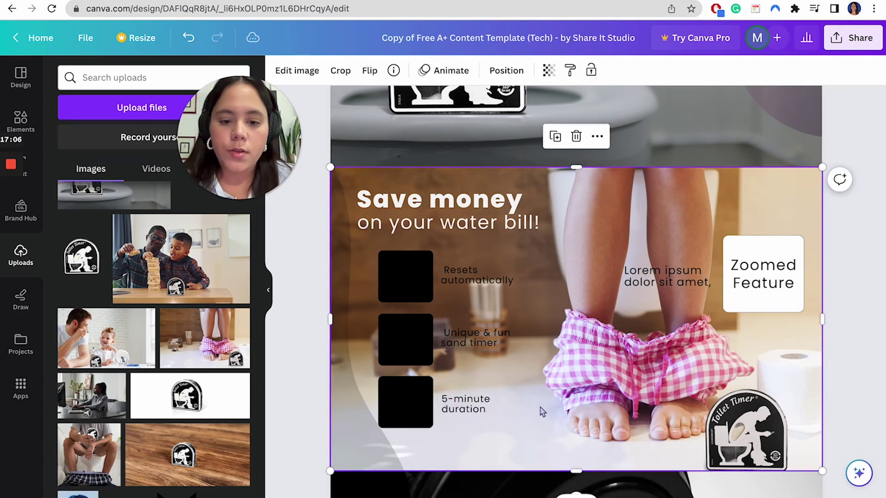
- Select the 'Resets automatically' and 'Unique & fun sand timer' captions together
{"action": "left_click", "coordinate": [487, 404]}
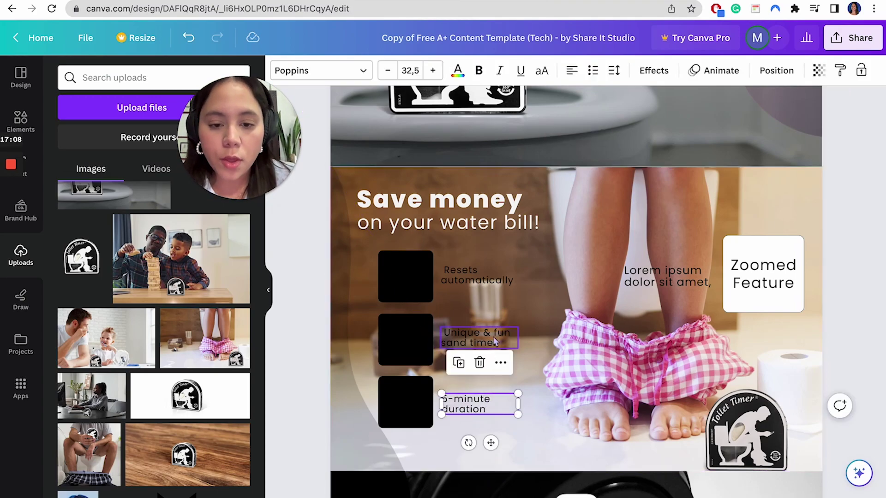
{"action": "left_click", "coordinate": [488, 330]}
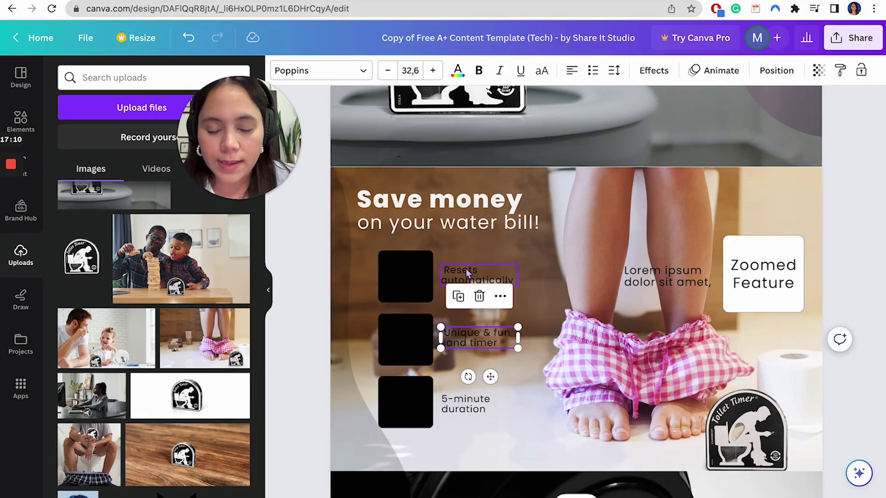
{"action": "left_click", "coordinate": [466, 269]}
{"action": "left_click", "coordinate": [466, 335], "text": "shift"}
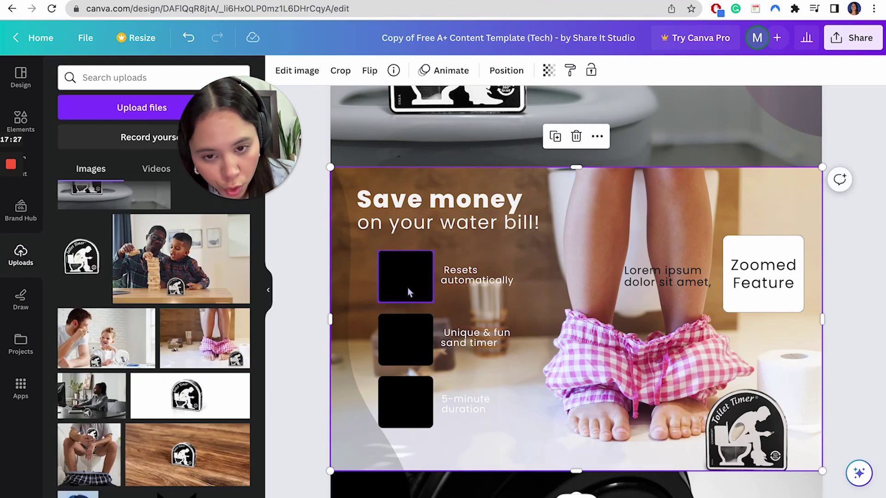
- Place a copy of the black square behind 'Resets automatically' at transparency 54, sized to fit
{"action": "left_click", "coordinate": [408, 290]}
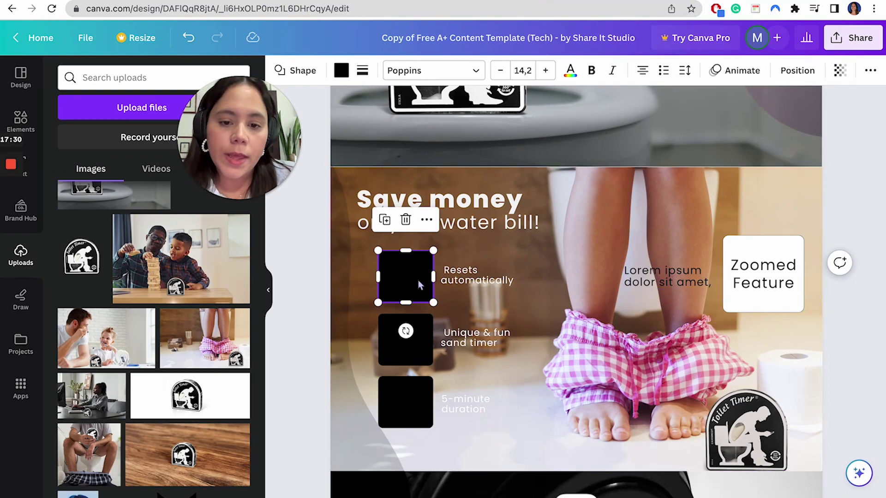
{"action": "left_click_drag", "start_coordinate": [418, 281], "coordinate": [517, 275]}
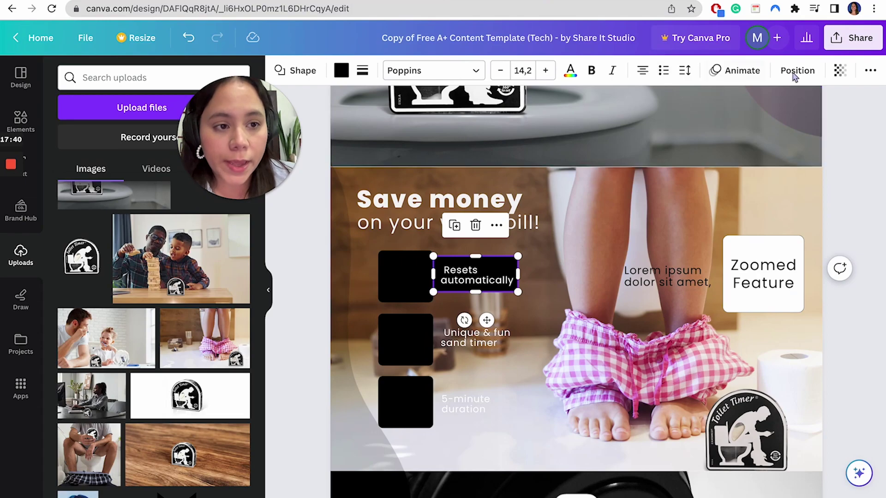
{"action": "left_click", "coordinate": [839, 72]}
{"action": "left_click", "coordinate": [785, 121]}
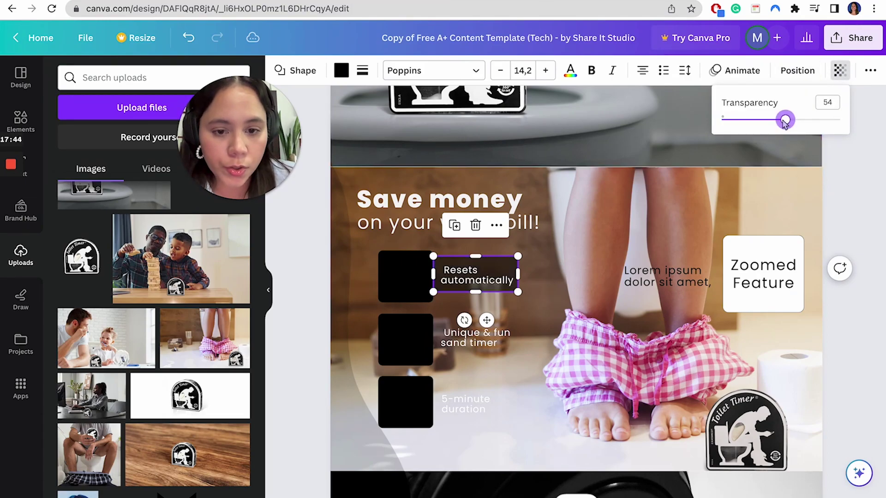
{"action": "left_click", "coordinate": [511, 264]}
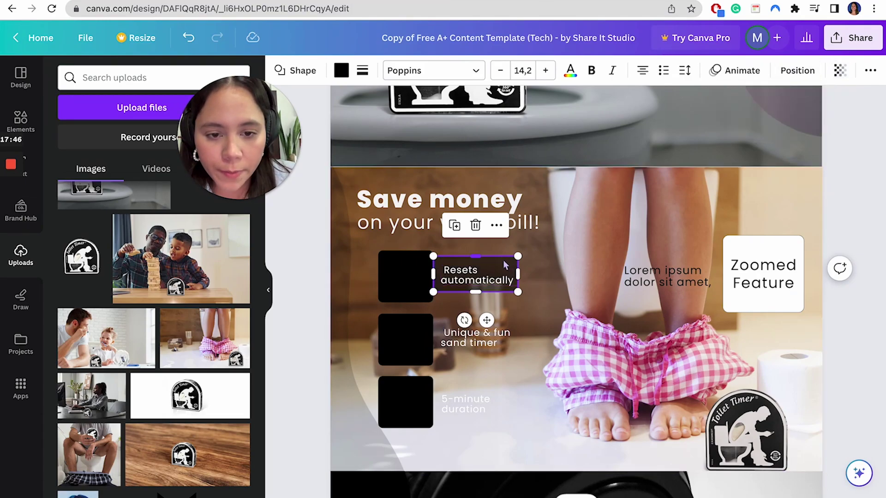
{"action": "left_click_drag", "start_coordinate": [506, 265], "coordinate": [502, 267]}
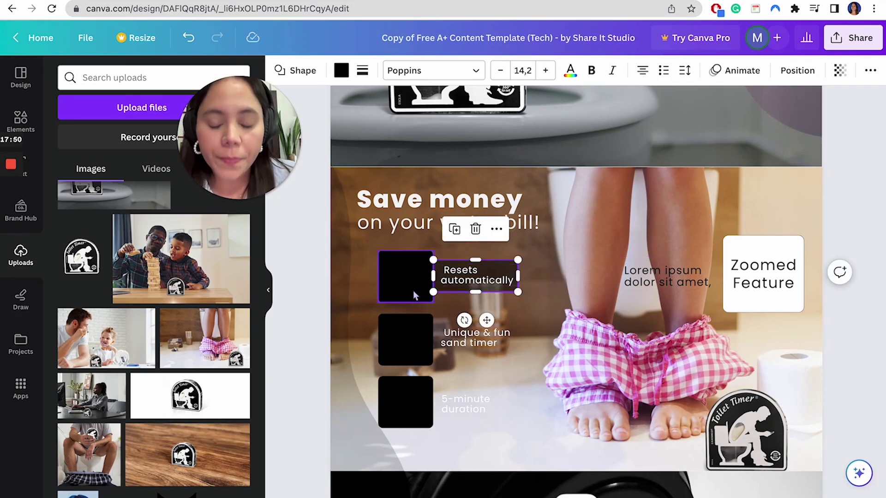
- Fill the caption box teal
{"action": "left_click", "coordinate": [341, 71]}
{"action": "scroll", "coordinate": [169, 448], "scroll_direction": "down", "scroll_amount": 4}
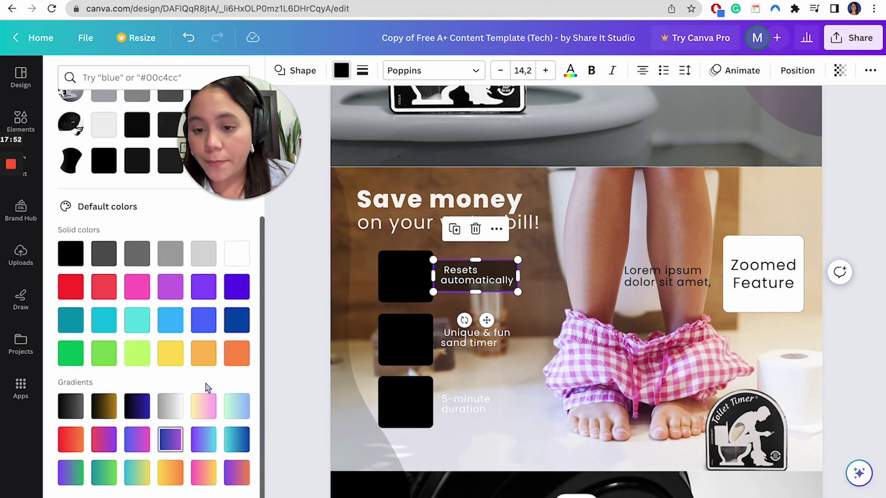
{"action": "left_click", "coordinate": [234, 354]}
{"action": "left_click", "coordinate": [138, 320]}
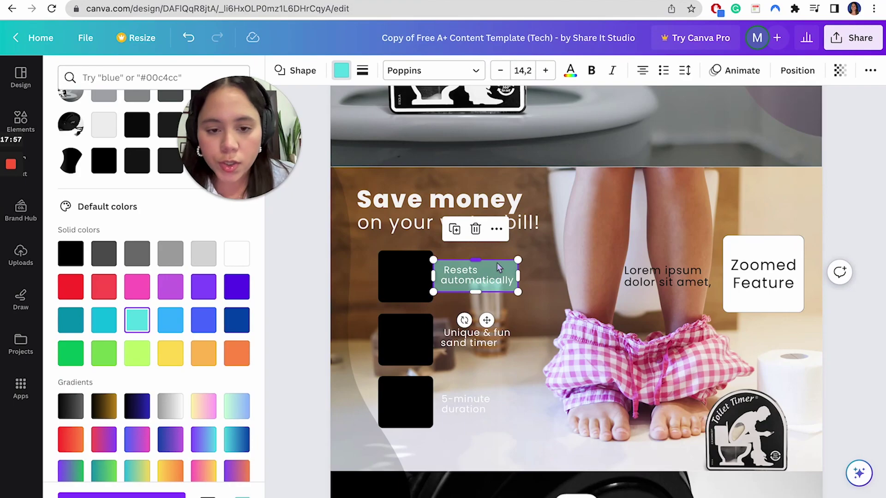
- Duplicate the teal box behind 'Unique & fun sand timer' and select all three captions
{"action": "key", "text": "ctrl+c"}
{"action": "key", "text": "ctrl+v"}
{"action": "left_click_drag", "start_coordinate": [497, 262], "coordinate": [499, 333]}
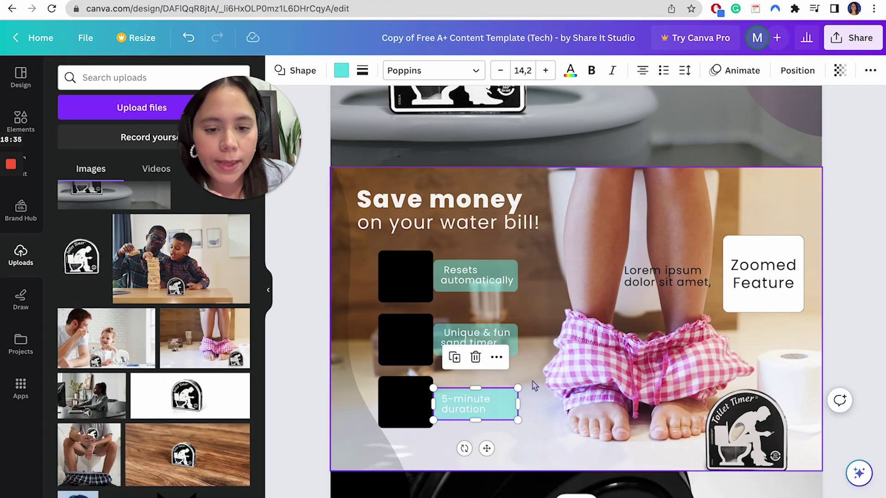
{"action": "left_click", "coordinate": [530, 381]}
{"action": "left_click", "coordinate": [489, 405]}
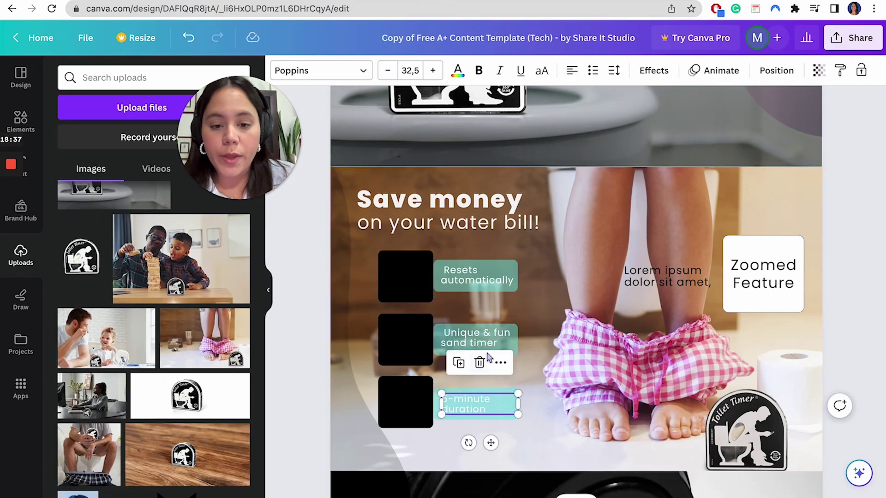
{"action": "left_click", "coordinate": [489, 353], "text": "shift"}
{"action": "left_click", "coordinate": [481, 282], "text": "shift"}
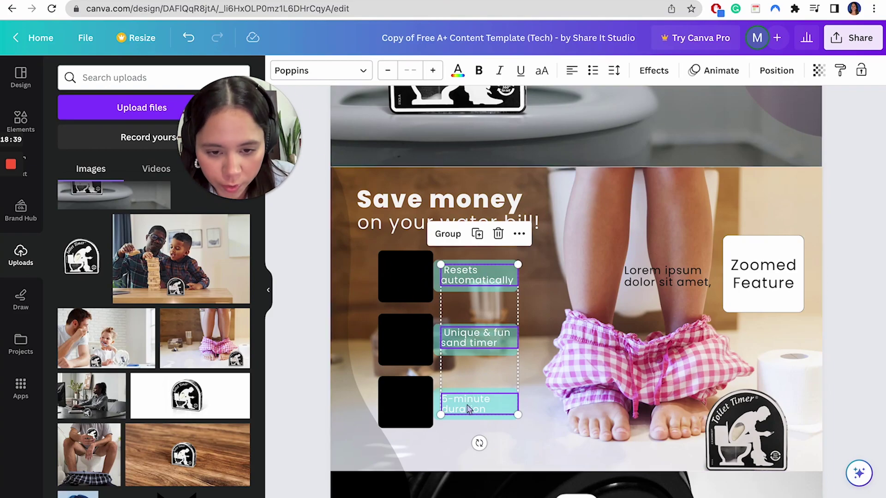
{"action": "left_click", "coordinate": [458, 70]}
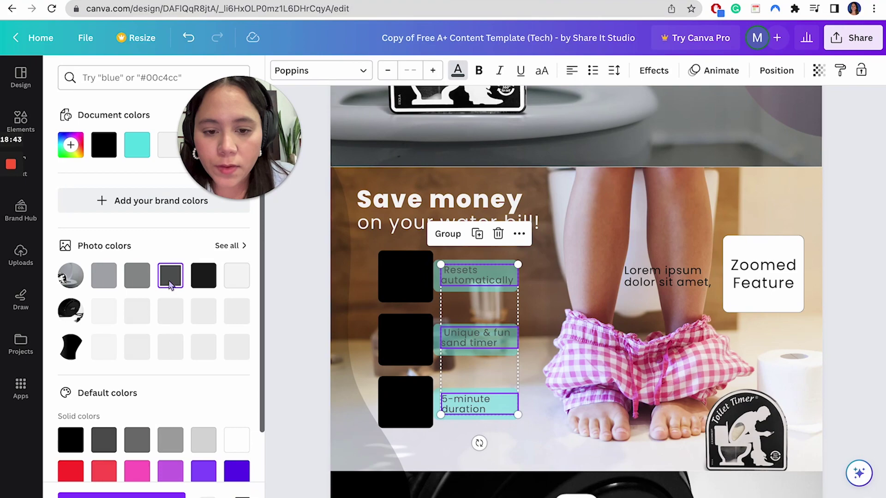
- Make the three feature captions' text white
{"action": "left_click", "coordinate": [104, 275]}
{"action": "left_click", "coordinate": [204, 286]}
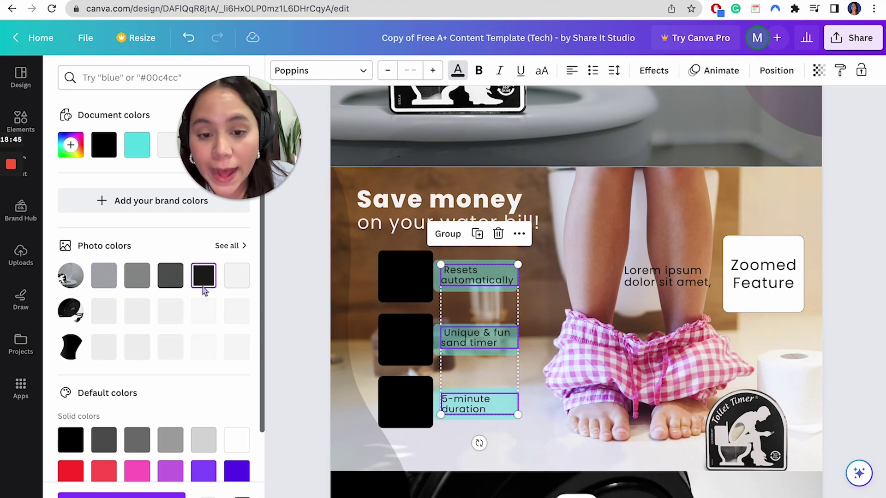
{"action": "left_click", "coordinate": [244, 279]}
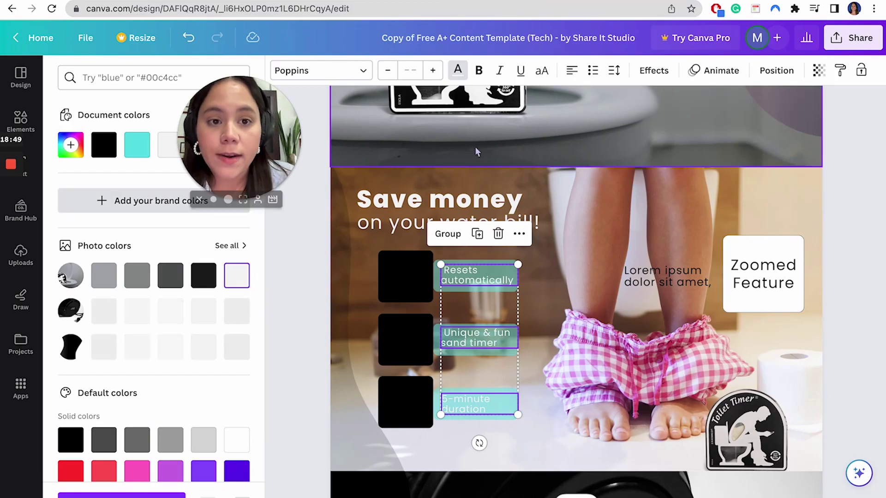
- Add a Shadow effect to the captions (offset 50, direction -45, transparency 40)
{"action": "left_click", "coordinate": [654, 70]}
{"action": "left_click", "coordinate": [147, 156]}
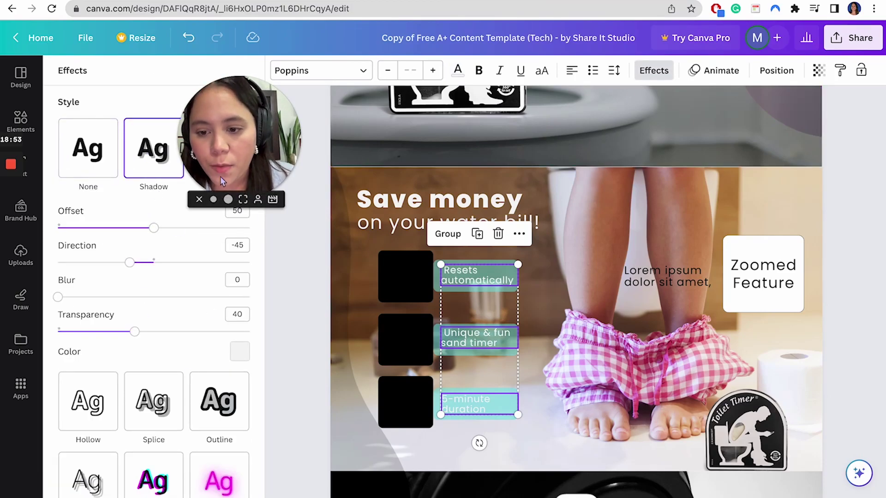
{"action": "left_click_drag", "start_coordinate": [237, 128], "coordinate": [382, 134]}
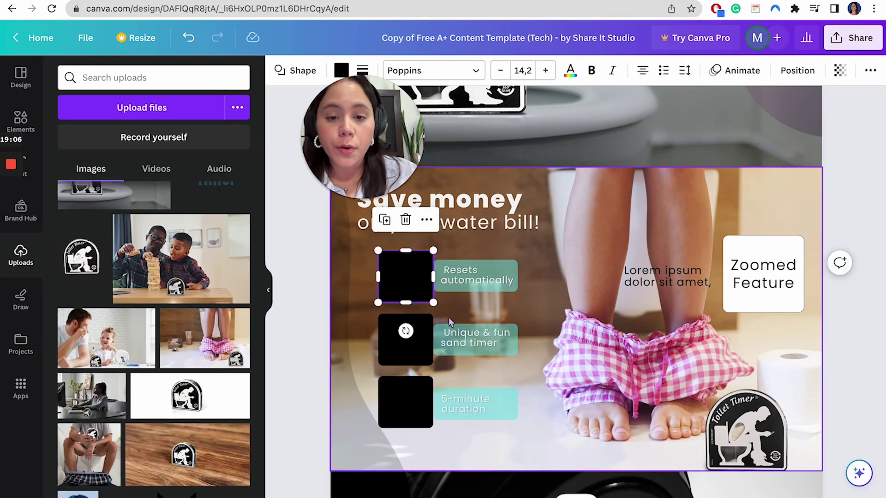
- Select the top, middle and bottom black squares and fill them with the orange document colour
{"action": "left_click", "coordinate": [419, 362]}
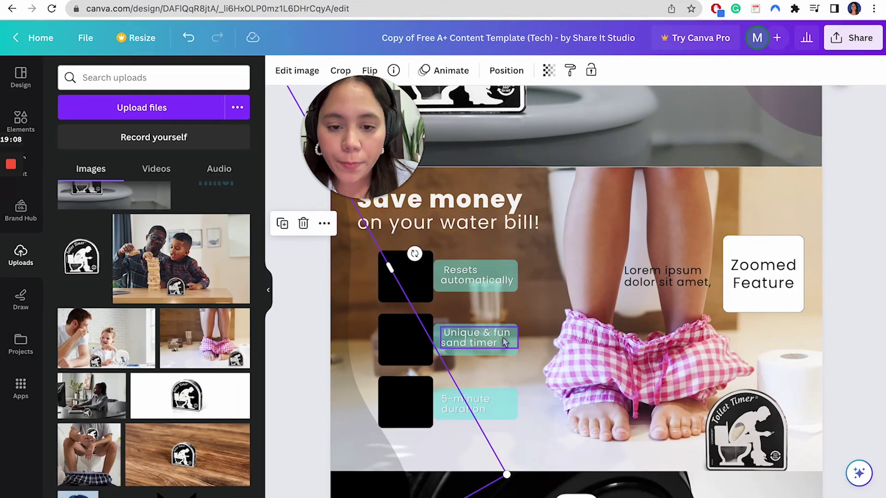
{"action": "left_click", "coordinate": [408, 282]}
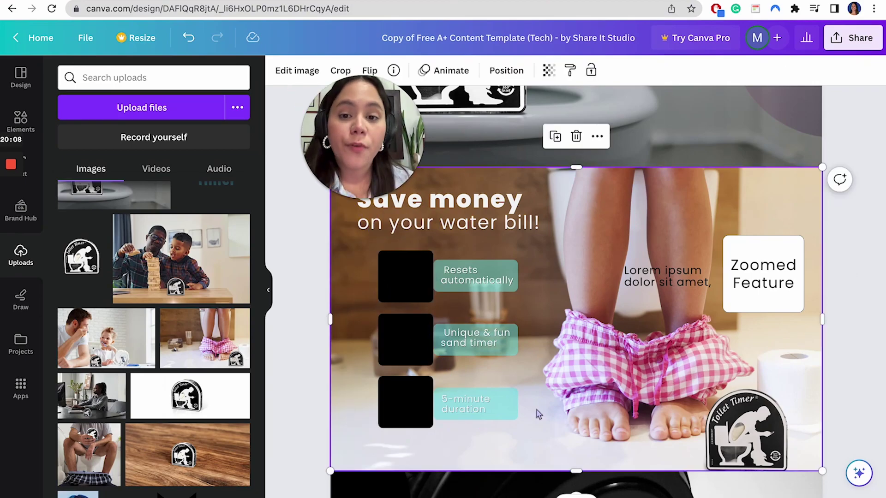
{"action": "left_click", "coordinate": [421, 402]}
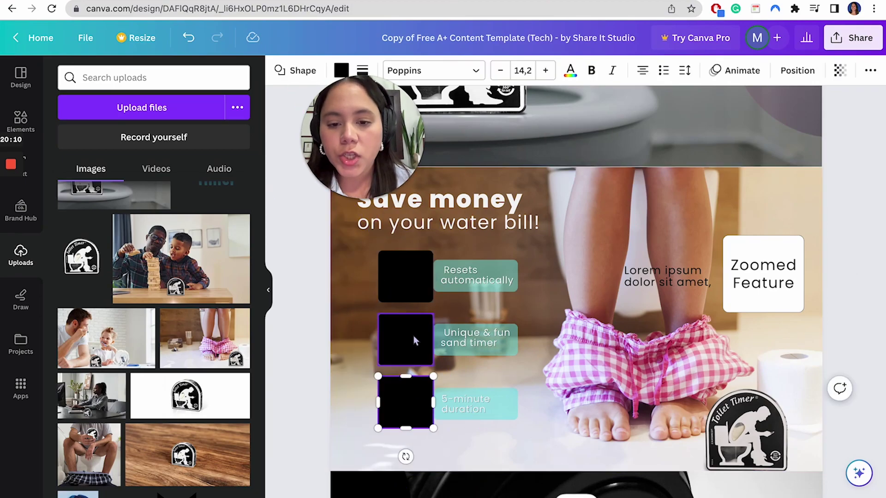
{"action": "left_click", "coordinate": [417, 339], "text": "shift"}
{"action": "left_click", "coordinate": [416, 272], "text": "shift"}
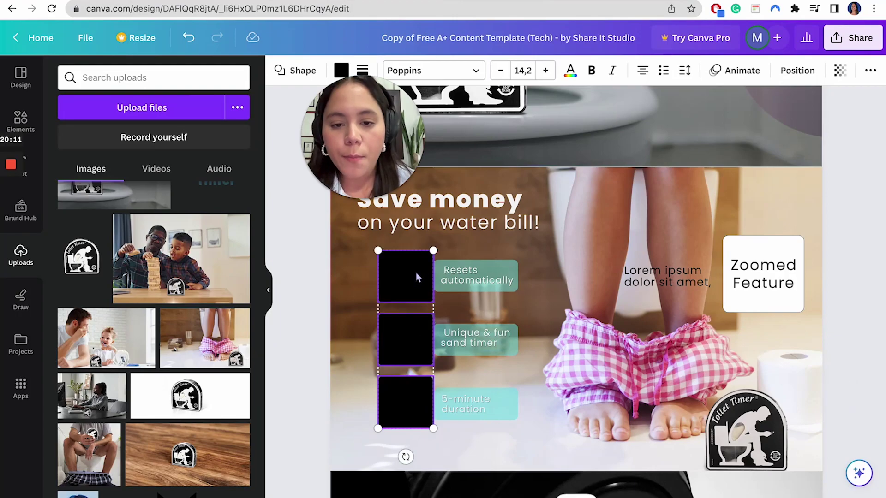
{"action": "left_click", "coordinate": [342, 70]}
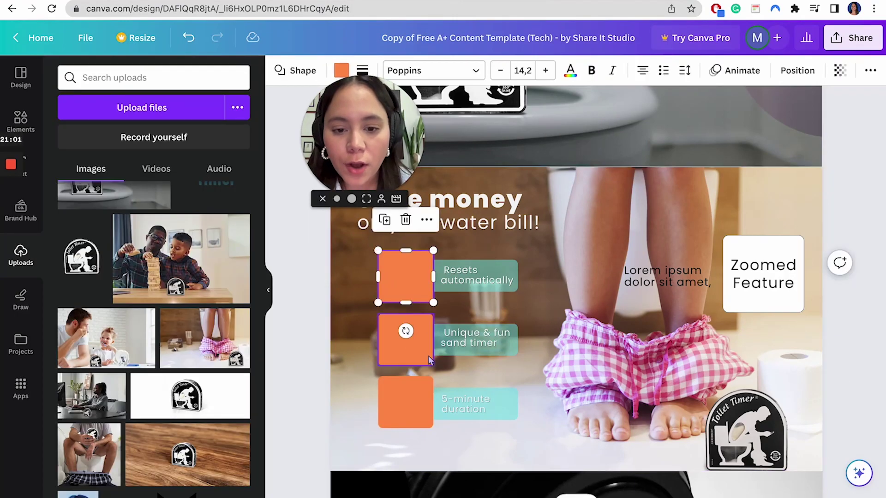
{"action": "left_click", "coordinate": [428, 356]}
{"action": "left_click", "coordinate": [430, 397]}
{"action": "left_click", "coordinate": [425, 263]}
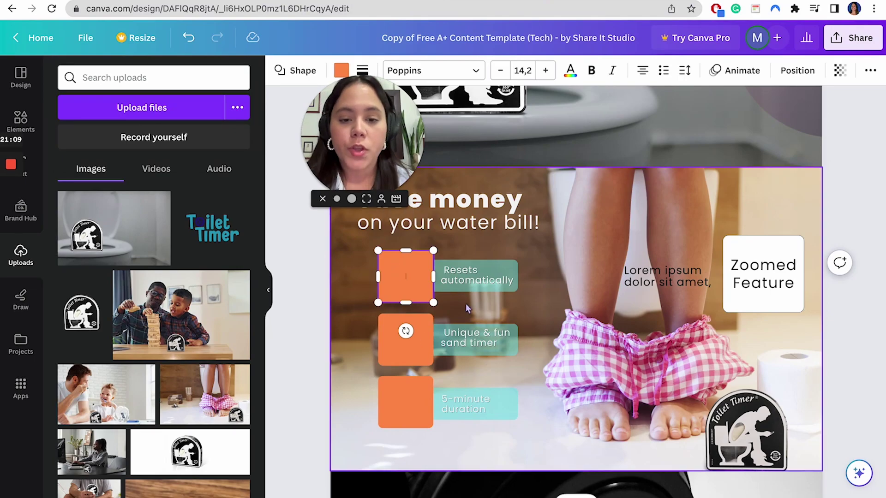
{"action": "left_click", "coordinate": [511, 274]}
- Upload Icon.png and place the toilet-paper icon on the orange squares
{"action": "left_click", "coordinate": [526, 277]}
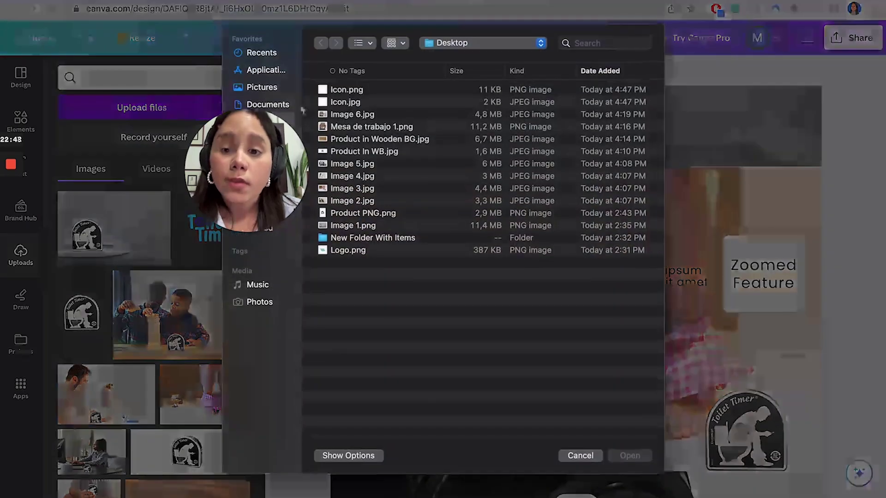
{"action": "double_click", "coordinate": [350, 92]}
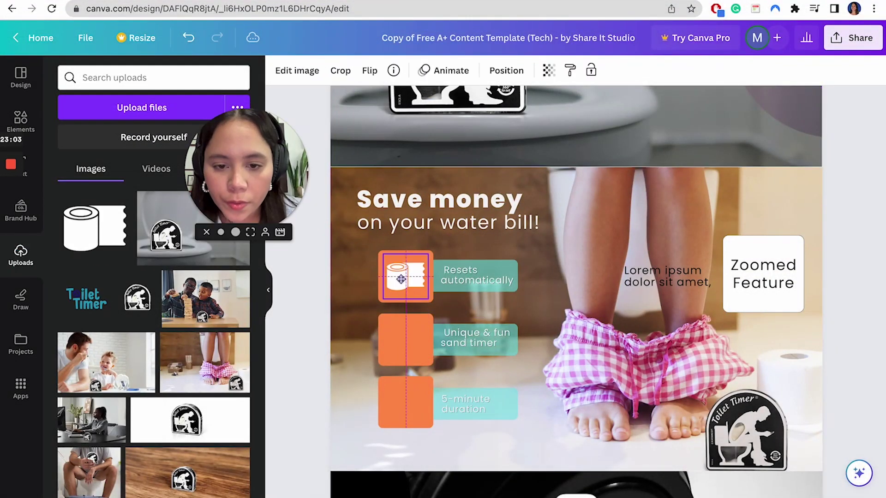
{"action": "left_click_drag", "start_coordinate": [401, 278], "coordinate": [407, 399]}
{"action": "left_click", "coordinate": [534, 390]}
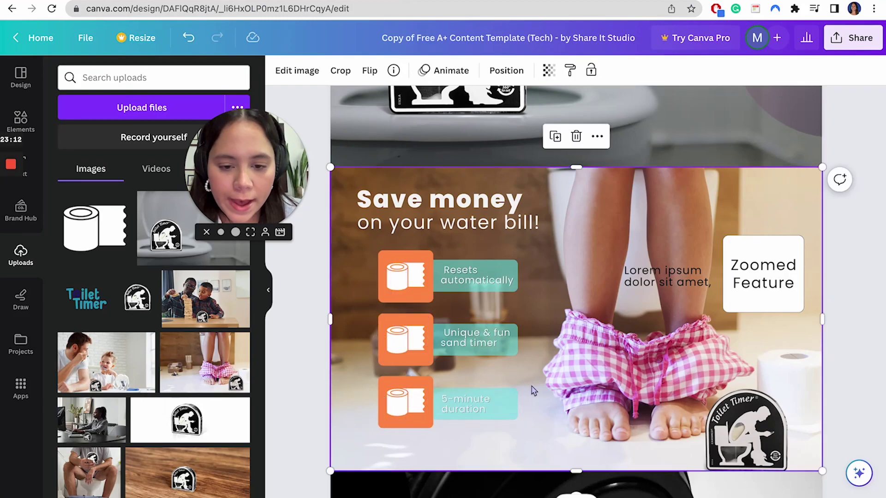
- Delete the Lorem ipsum and Zoomed Feature placeholder texts
{"action": "left_click", "coordinate": [495, 287]}
{"action": "left_click", "coordinate": [494, 339]}
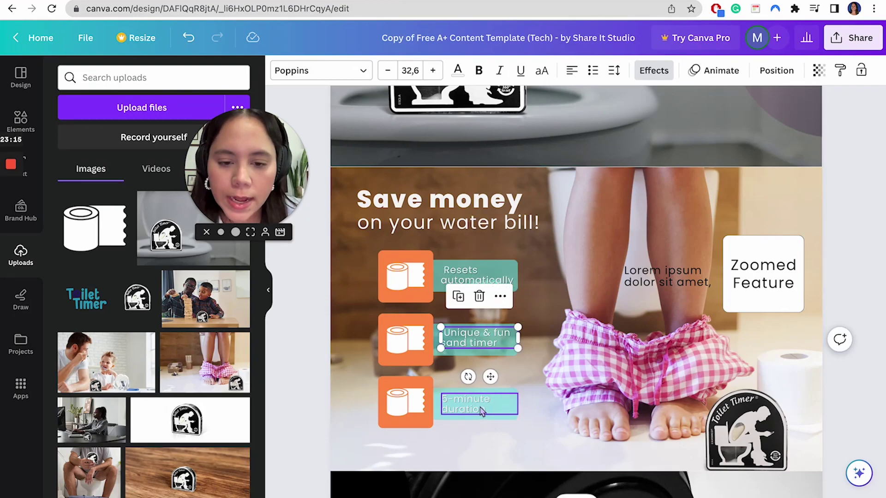
{"action": "left_click", "coordinate": [684, 279]}
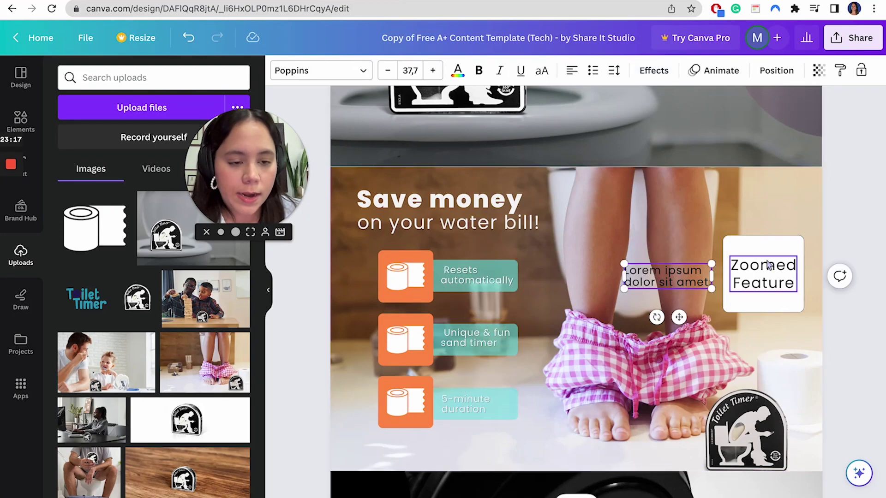
{"action": "left_click", "coordinate": [770, 259], "text": "shift"}
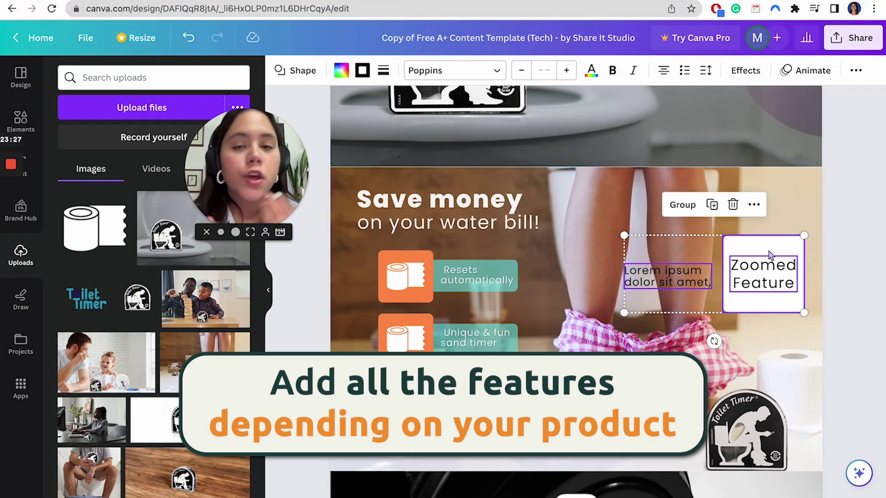
{"action": "key", "text": "Delete"}
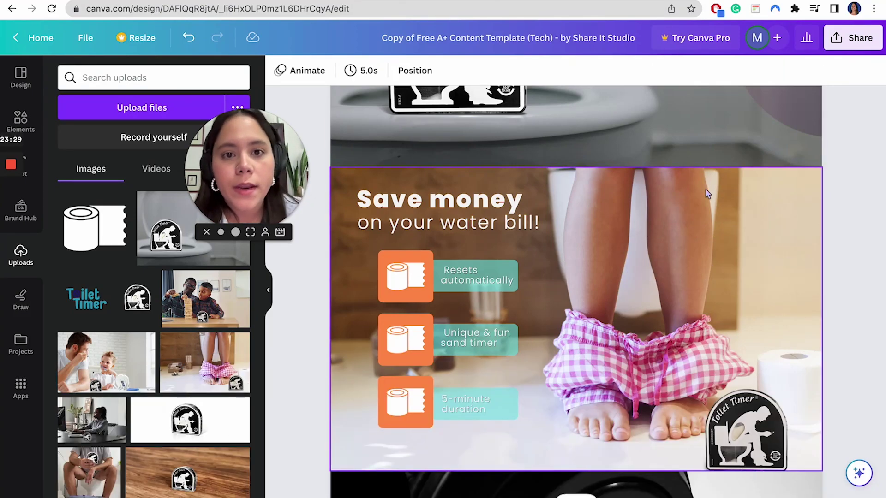
{"action": "scroll", "coordinate": [660, 342], "scroll_direction": "down", "scroll_amount": 5}
{"action": "scroll", "coordinate": [669, 276], "scroll_direction": "up", "scroll_amount": 2}
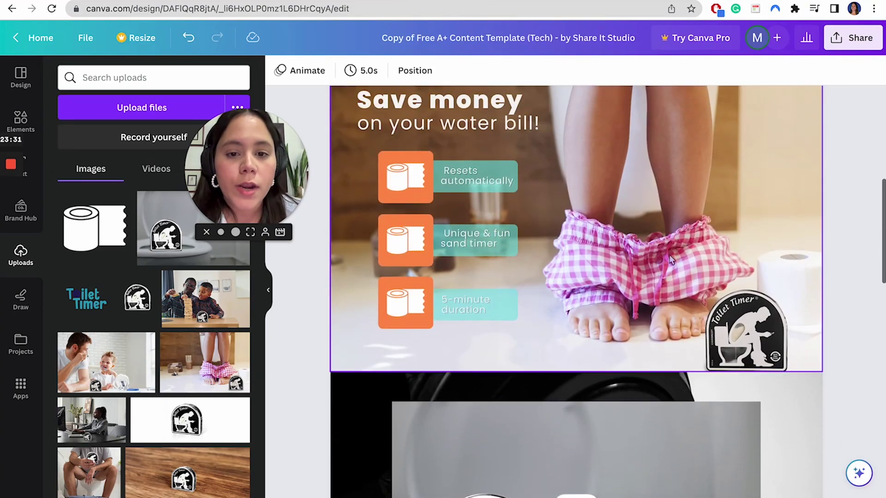
{"action": "scroll", "coordinate": [669, 262], "scroll_direction": "down", "scroll_amount": 5}
- Select the headphones photo and highlight the Module 3 copy in Google Docs
{"action": "left_click", "coordinate": [488, 280]}
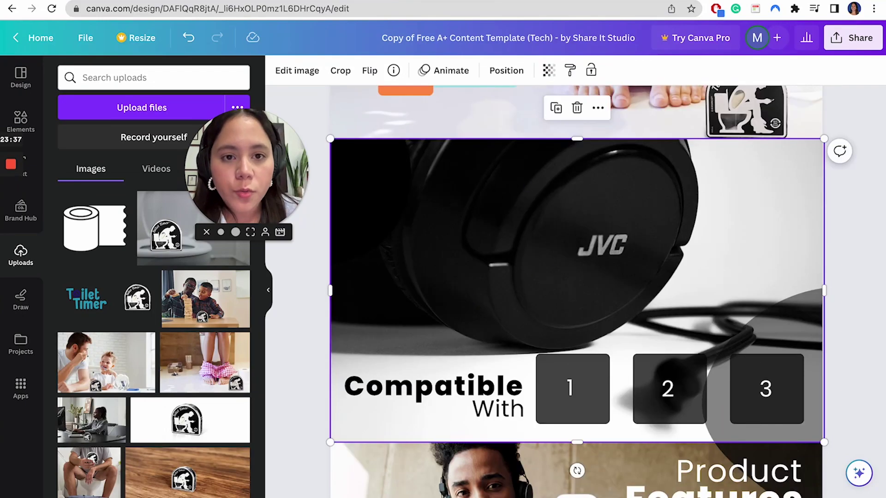
{"action": "key", "text": "super+Tab"}
{"action": "left_click_drag", "start_coordinate": [253, 357], "coordinate": [308, 380]}
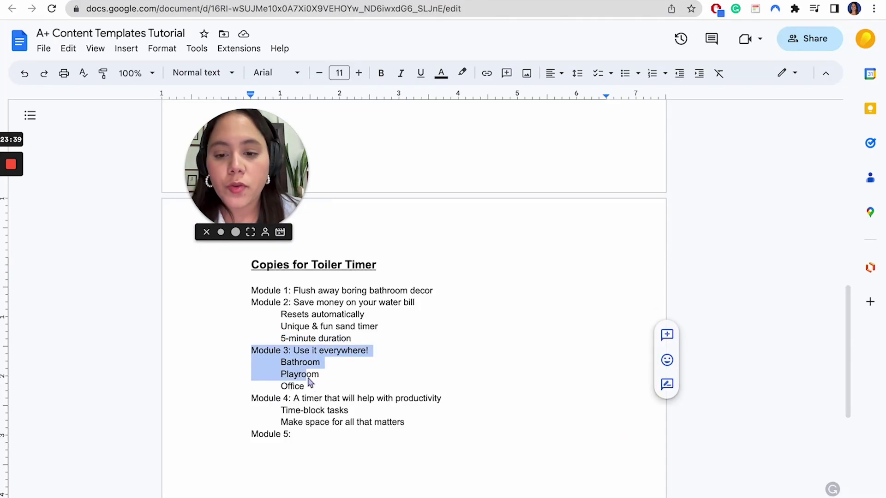
- Replace the headphones photo with the man-and-boy photo
{"action": "key", "text": "super+Tab"}
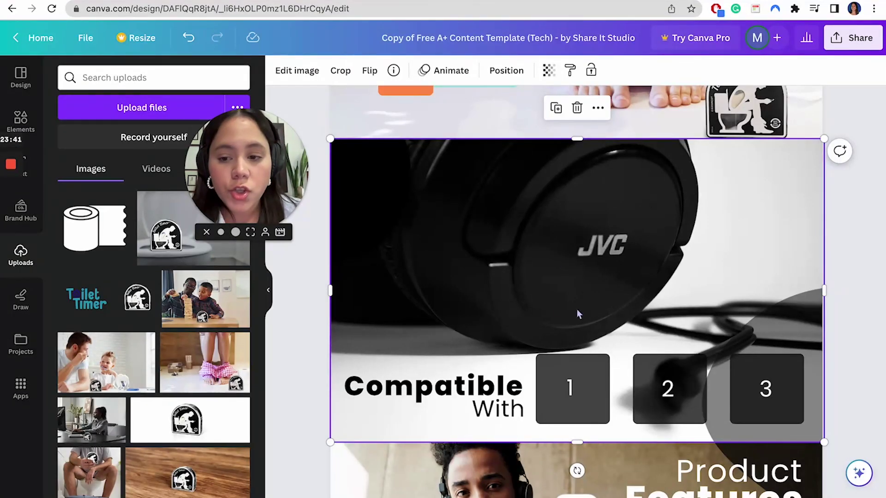
{"action": "scroll", "coordinate": [227, 321], "scroll_direction": "down", "scroll_amount": 4}
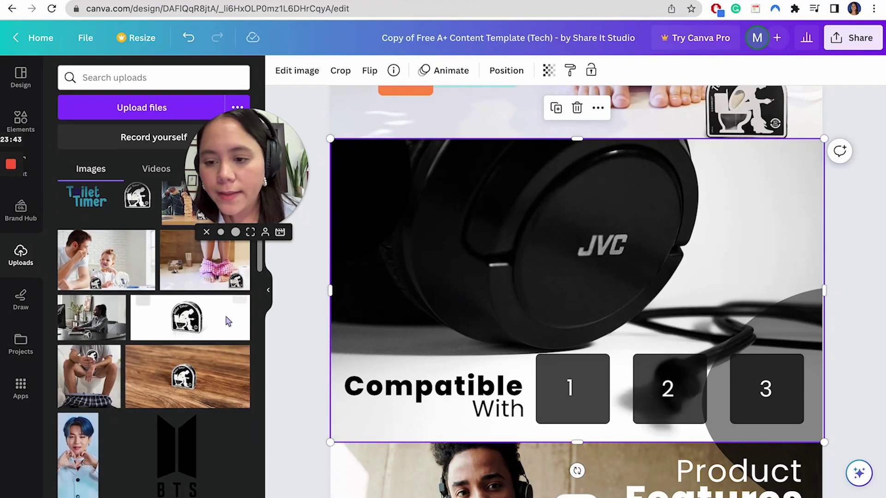
{"action": "scroll", "coordinate": [201, 326], "scroll_direction": "up", "scroll_amount": 2}
{"action": "scroll", "coordinate": [201, 326], "scroll_direction": "down", "scroll_amount": 4}
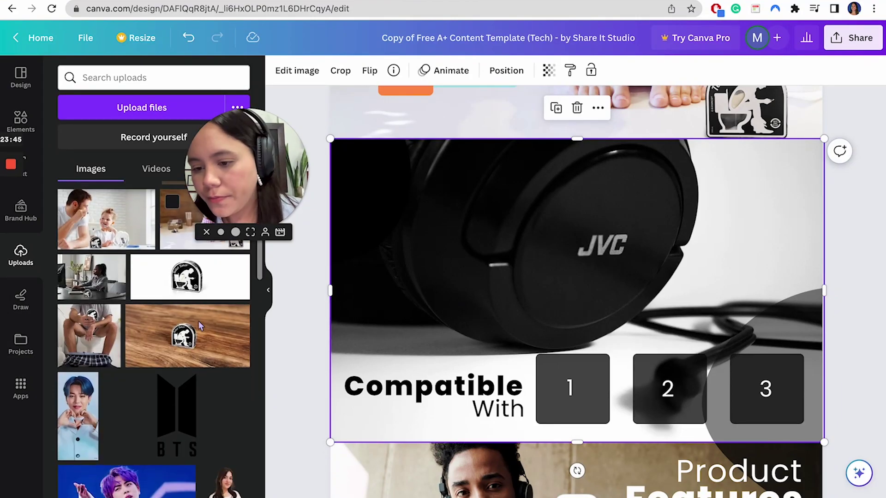
{"action": "scroll", "coordinate": [200, 326], "scroll_direction": "up", "scroll_amount": 6}
{"action": "scroll", "coordinate": [201, 325], "scroll_direction": "down", "scroll_amount": 1}
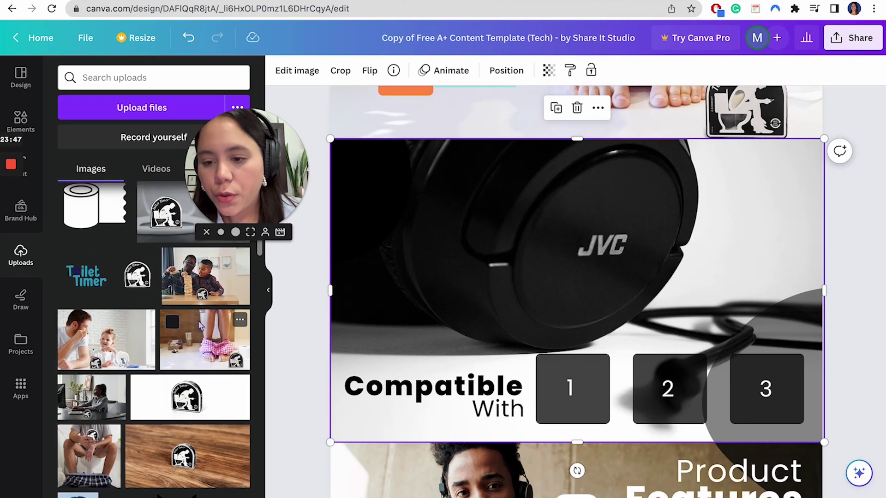
{"action": "left_click_drag", "start_coordinate": [91, 358], "coordinate": [539, 300]}
- Move the 'Compatible With' heading to the top right of the module
{"action": "left_click", "coordinate": [493, 394]}
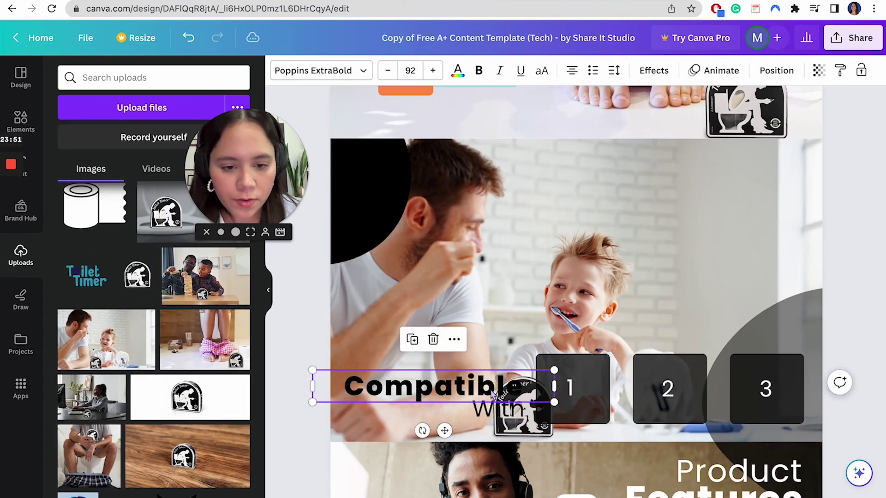
{"action": "left_click", "coordinate": [489, 408], "text": "shift"}
{"action": "left_click_drag", "start_coordinate": [457, 390], "coordinate": [711, 165]}
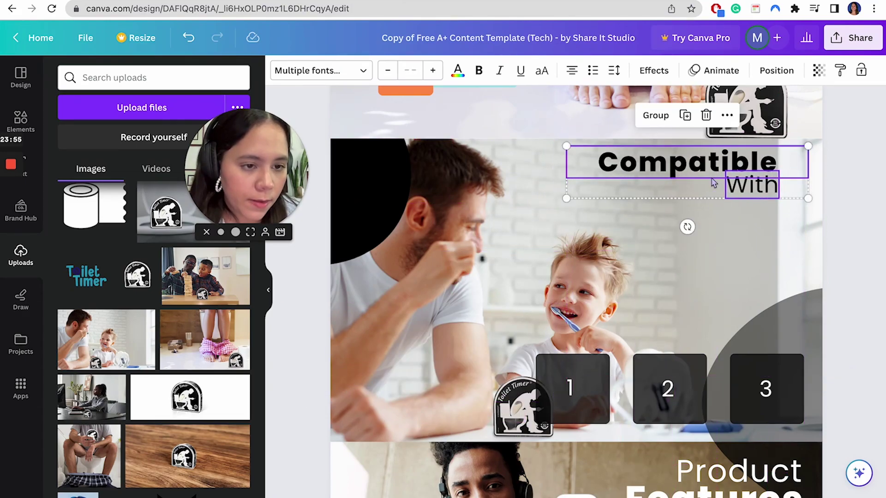
{"action": "left_click", "coordinate": [710, 257]}
{"action": "left_click", "coordinate": [751, 185]}
{"action": "left_click", "coordinate": [684, 170]}
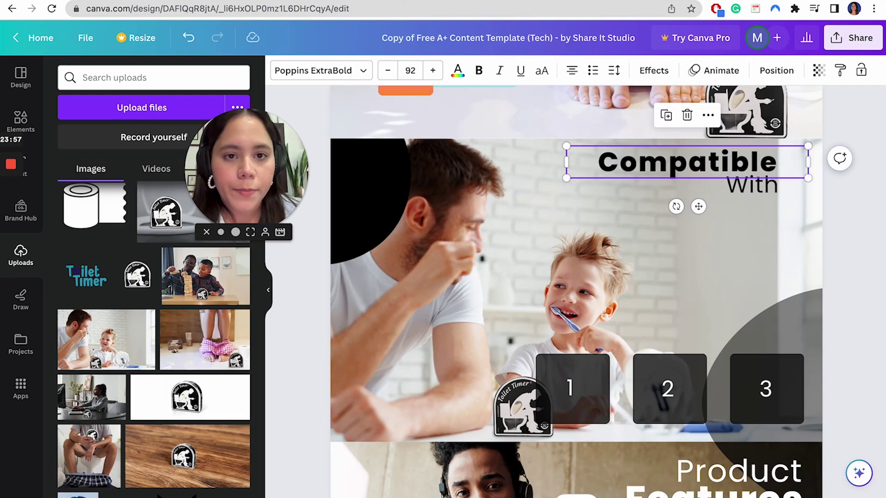
- Change the heading to 'Use it everywhere' in dark blue
{"action": "key", "text": "ctrl+Tab"}
{"action": "left_click_drag", "start_coordinate": [297, 353], "coordinate": [363, 354]}
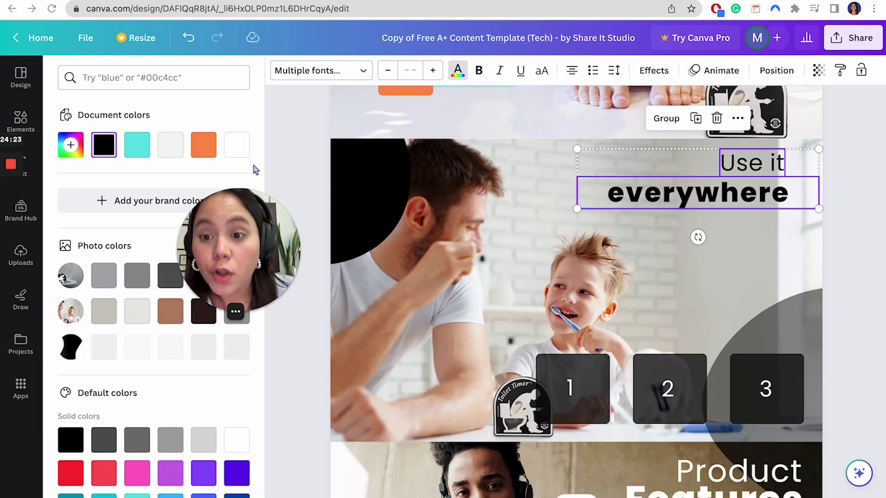
{"action": "left_click", "coordinate": [202, 150]}
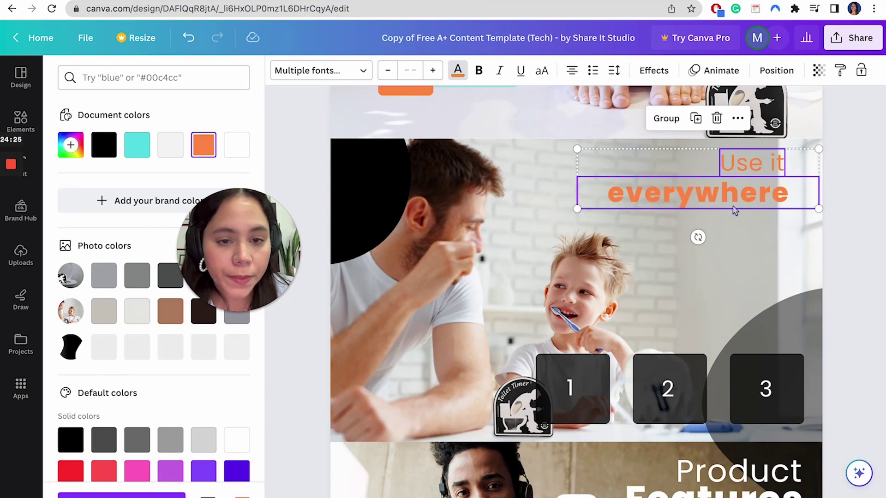
{"action": "scroll", "coordinate": [191, 383], "scroll_direction": "down", "scroll_amount": 3}
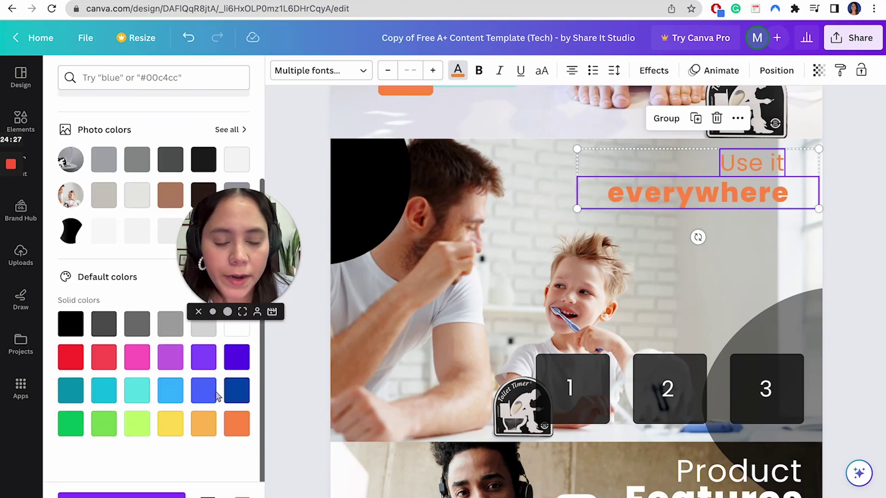
{"action": "left_click", "coordinate": [236, 398]}
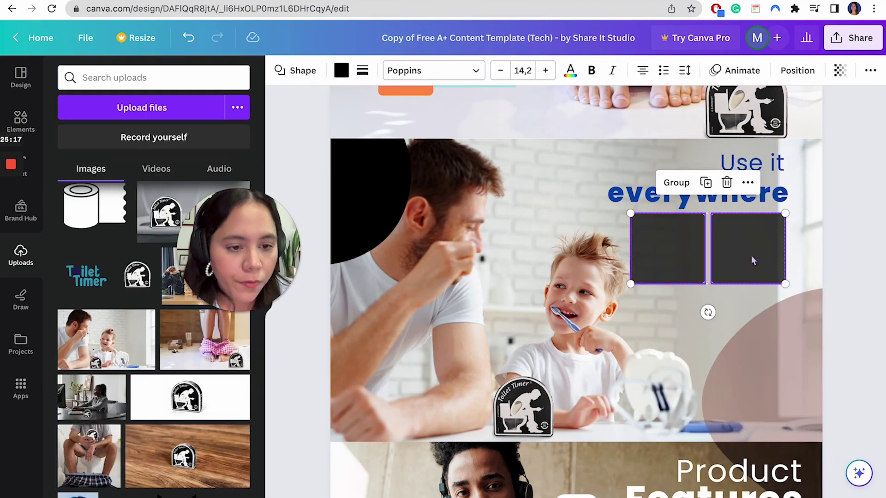
- Shift the 'Use it everywhere' heading and both dark boxes slightly right and lower
{"action": "left_click_drag", "start_coordinate": [763, 270], "coordinate": [761, 277]}
{"action": "left_click", "coordinate": [855, 253]}
{"action": "left_click", "coordinate": [748, 255]}
{"action": "left_click", "coordinate": [723, 197], "text": "shift"}
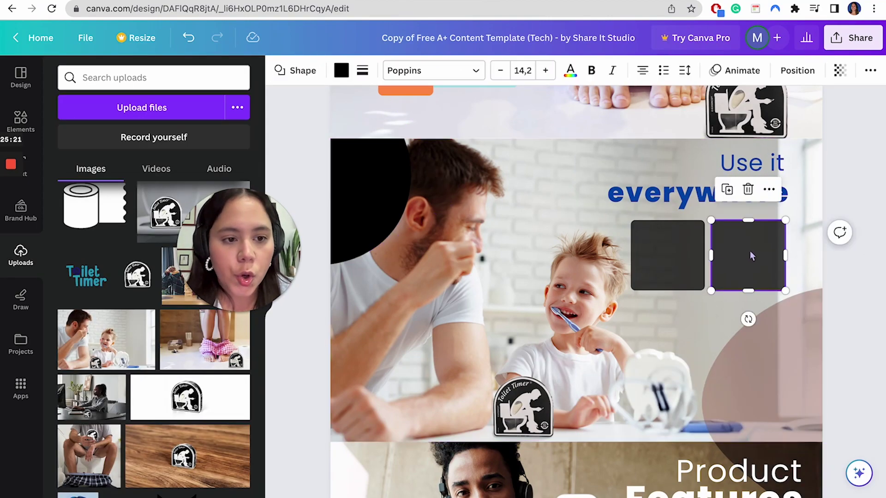
{"action": "left_click", "coordinate": [757, 164], "text": "shift"}
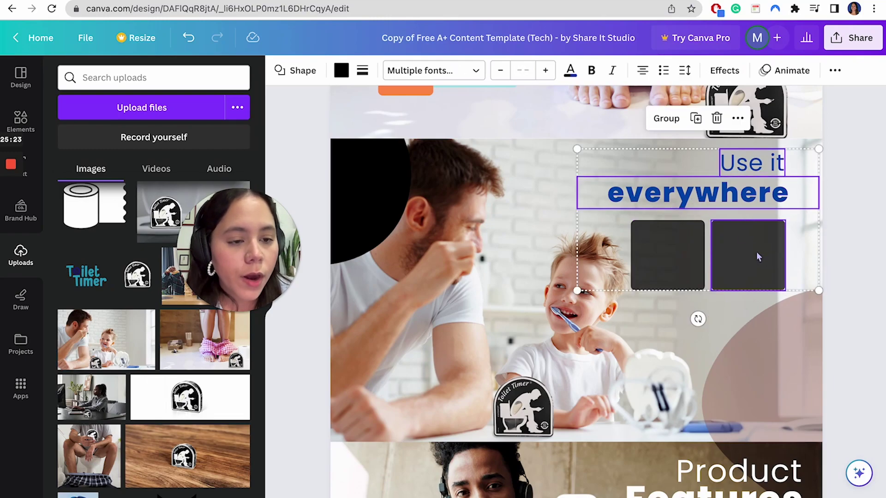
{"action": "left_click_drag", "start_coordinate": [758, 257], "coordinate": [766, 256]}
{"action": "left_click", "coordinate": [679, 257], "text": "shift"}
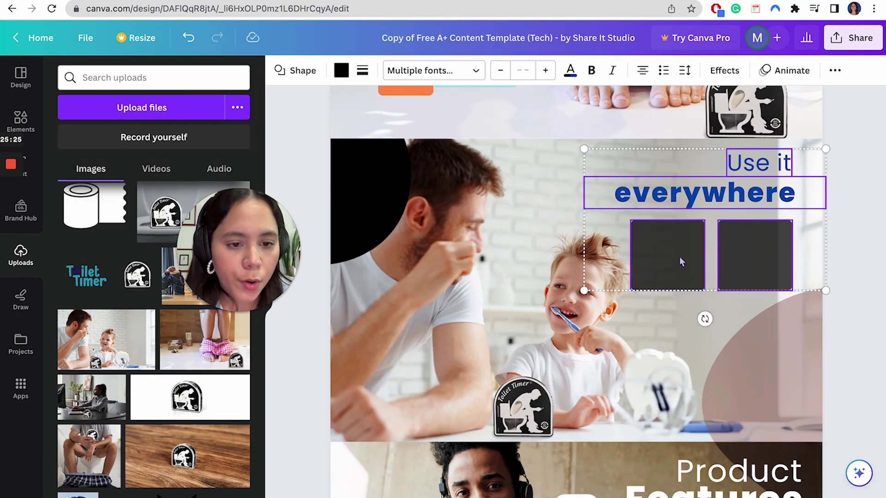
{"action": "left_click_drag", "start_coordinate": [661, 255], "coordinate": [671, 254]}
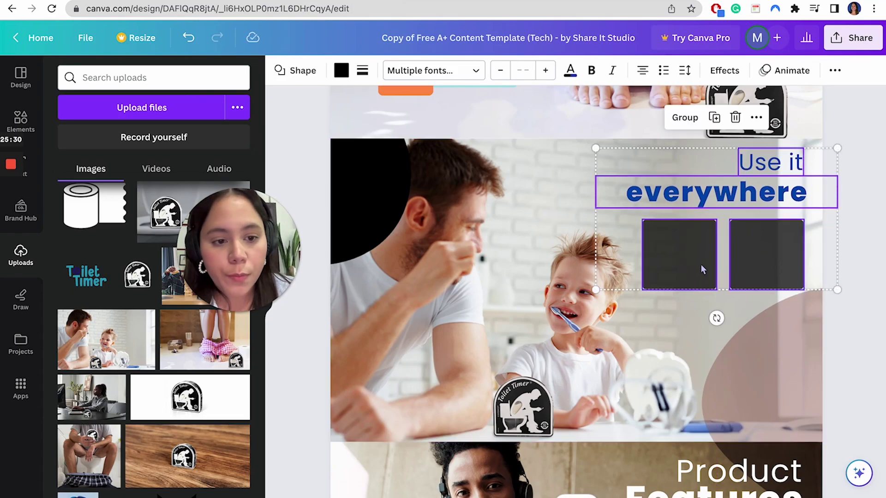
- Unlock and re-lock the man-and-child background photo
{"action": "left_click", "coordinate": [461, 304]}
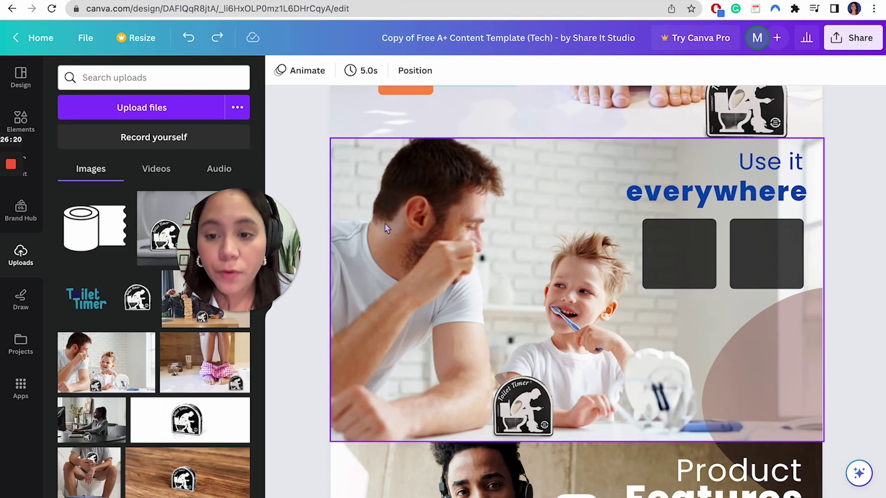
{"action": "left_click", "coordinate": [367, 205]}
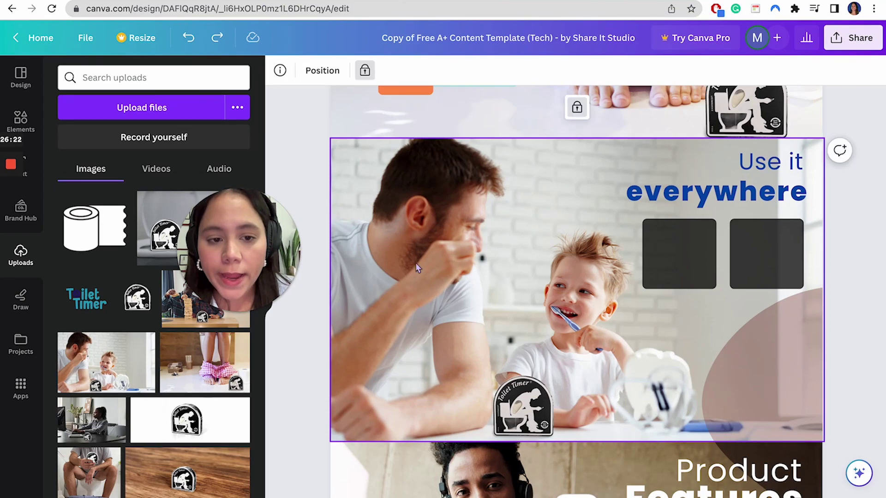
{"action": "left_click", "coordinate": [365, 70]}
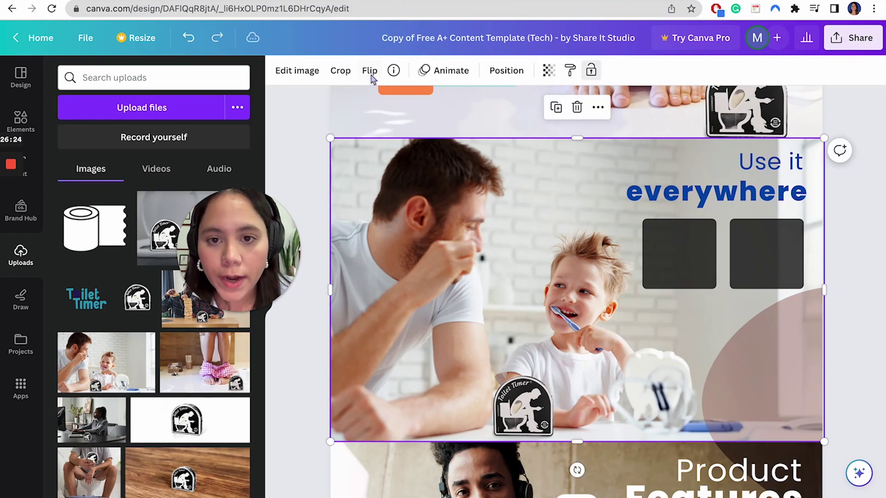
{"action": "left_click", "coordinate": [591, 70]}
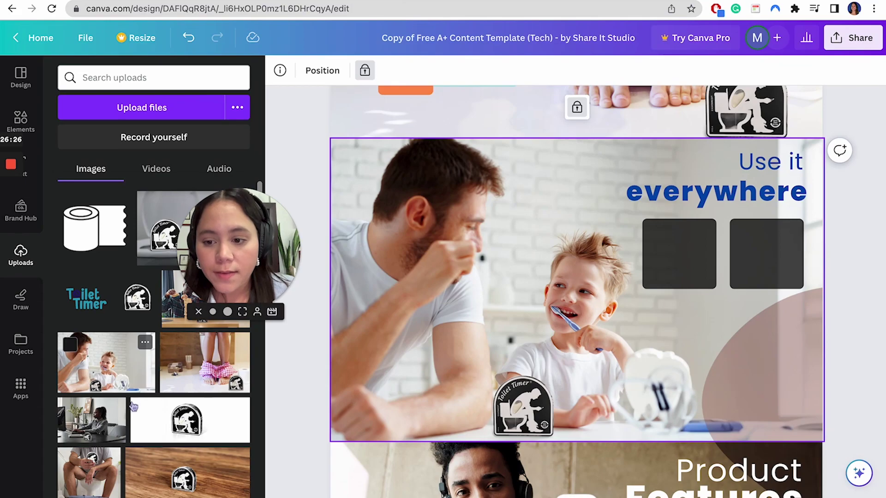
- Drop the woman-at-desk photo into the left small square
{"action": "left_click_drag", "start_coordinate": [91, 420], "coordinate": [496, 253]}
{"action": "left_click_drag", "start_coordinate": [528, 327], "coordinate": [536, 320]}
{"action": "left_click", "coordinate": [847, 470]}
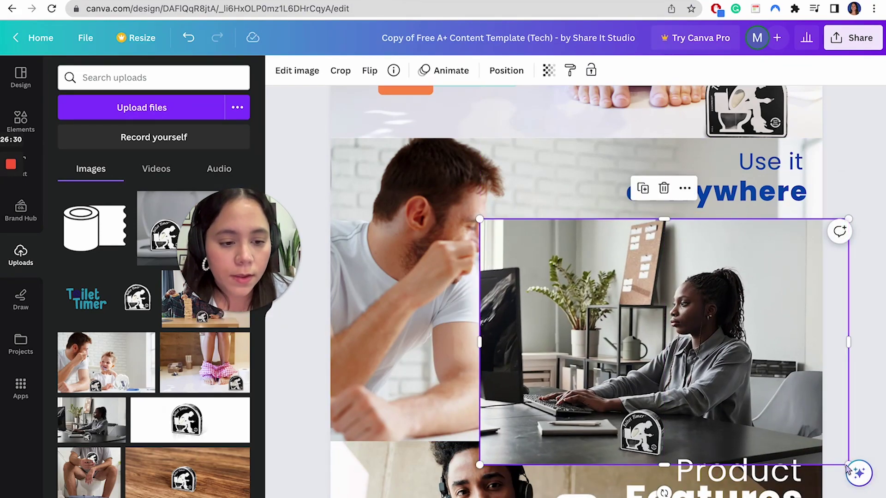
{"action": "left_click_drag", "start_coordinate": [550, 265], "coordinate": [686, 252]}
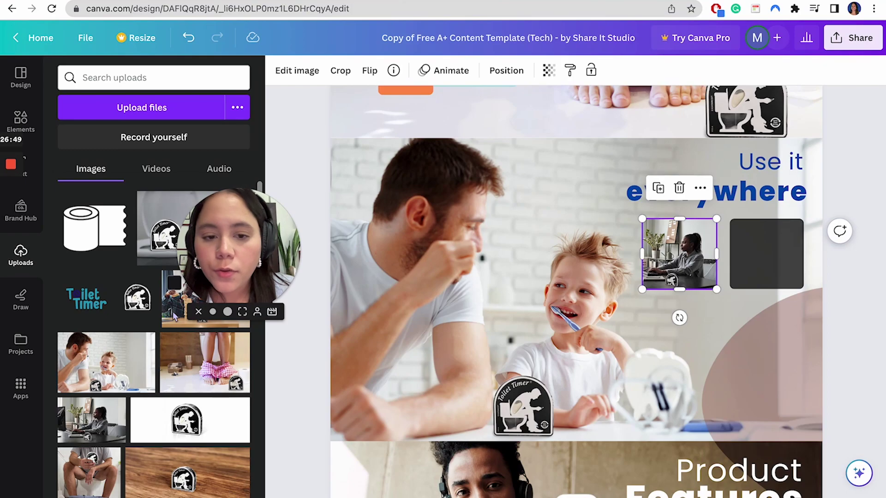
- Drop the family Jenga photo into the right small square, sized about 331 by 330
{"action": "left_click_drag", "start_coordinate": [174, 316], "coordinate": [500, 304]}
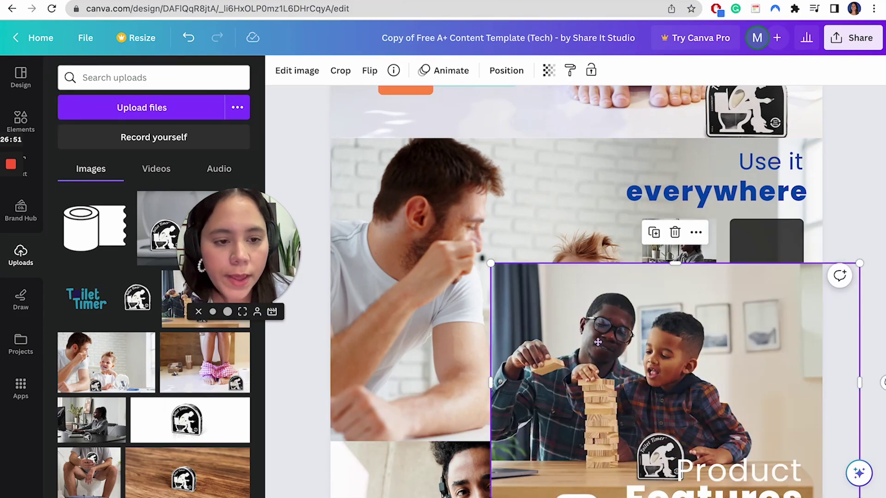
{"action": "left_click_drag", "start_coordinate": [597, 342], "coordinate": [689, 295]}
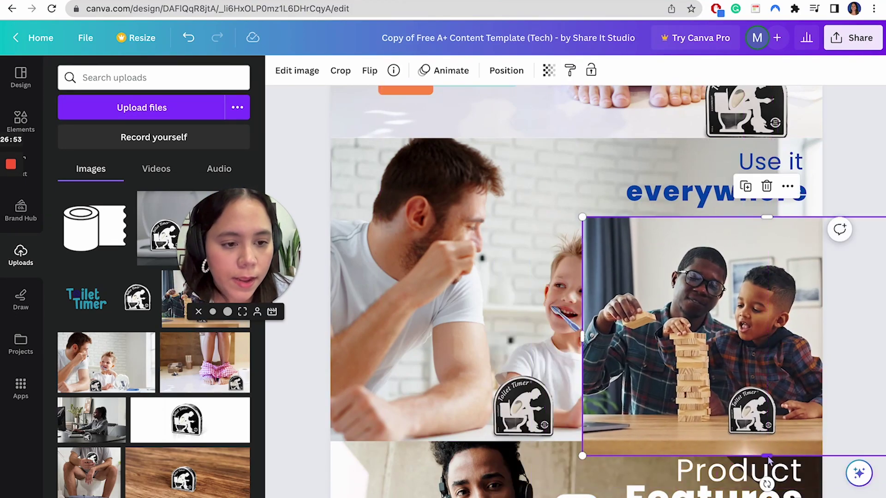
{"action": "left_click_drag", "start_coordinate": [768, 459], "coordinate": [688, 301]}
{"action": "left_click_drag", "start_coordinate": [820, 258], "coordinate": [801, 262]}
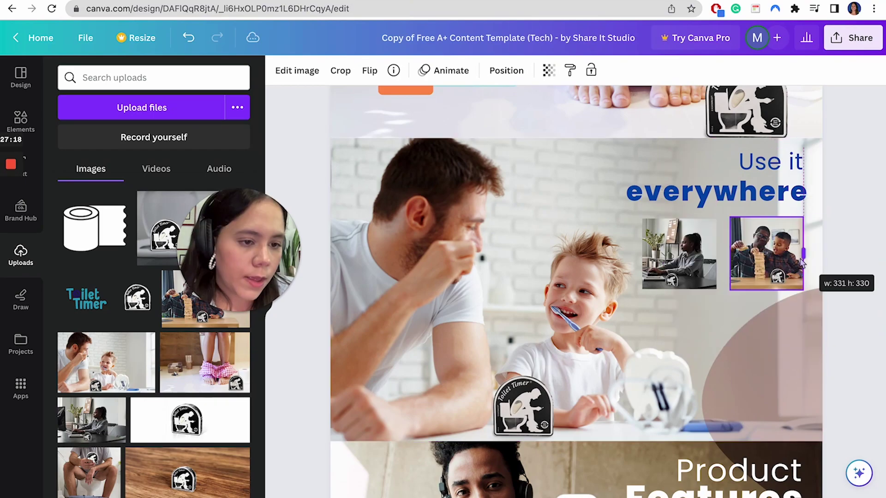
{"action": "left_click", "coordinate": [678, 263]}
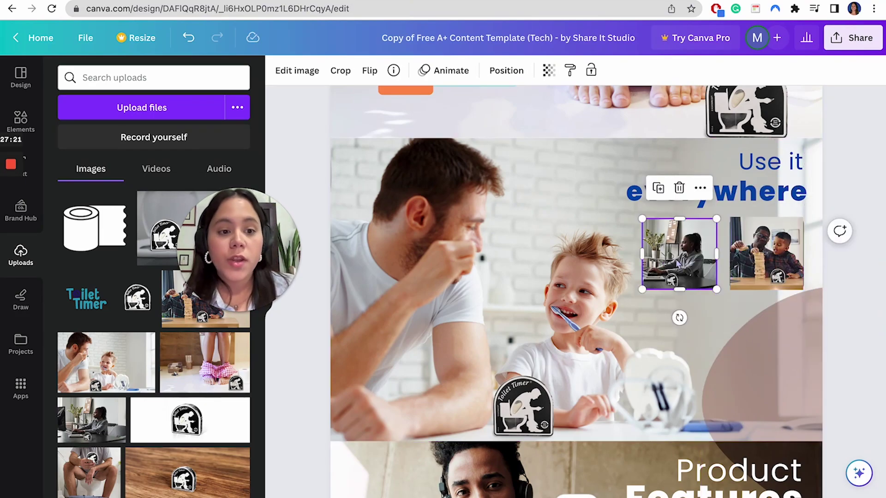
{"action": "left_click", "coordinate": [760, 263]}
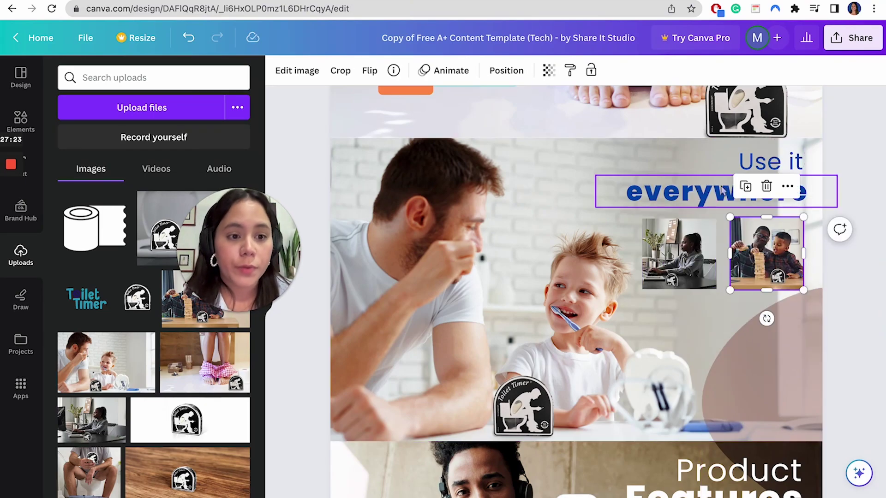
{"action": "left_click", "coordinate": [769, 172]}
{"action": "left_click", "coordinate": [767, 180]}
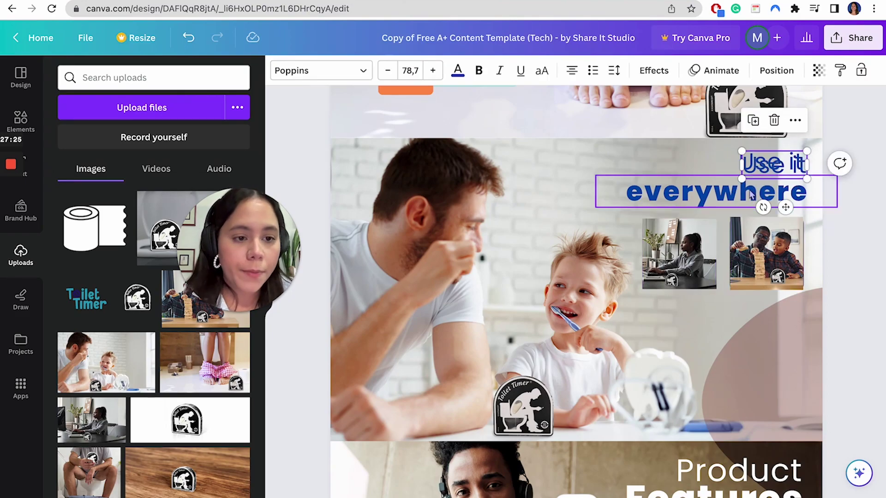
- Copy the 'Use it' caption below the desk photo, retype it as 'Office' and set its font size to 45
{"action": "left_click_drag", "start_coordinate": [758, 179], "coordinate": [672, 313]}
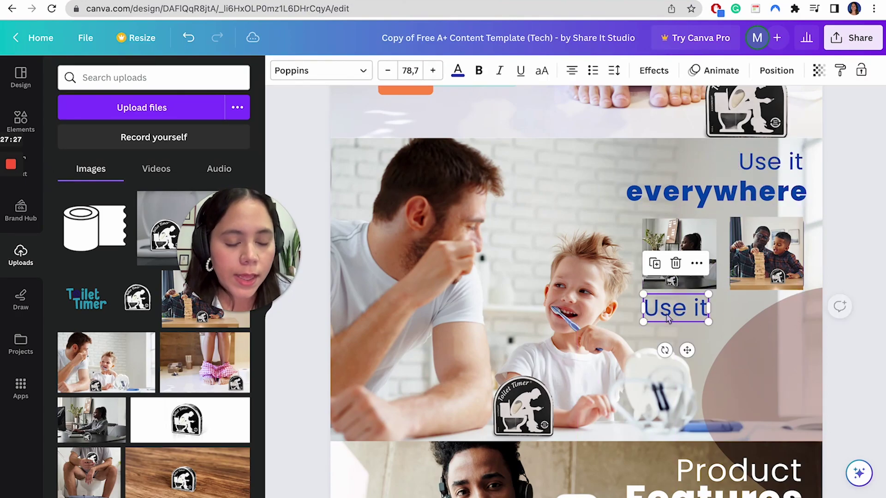
{"action": "type", "text": "Office"}
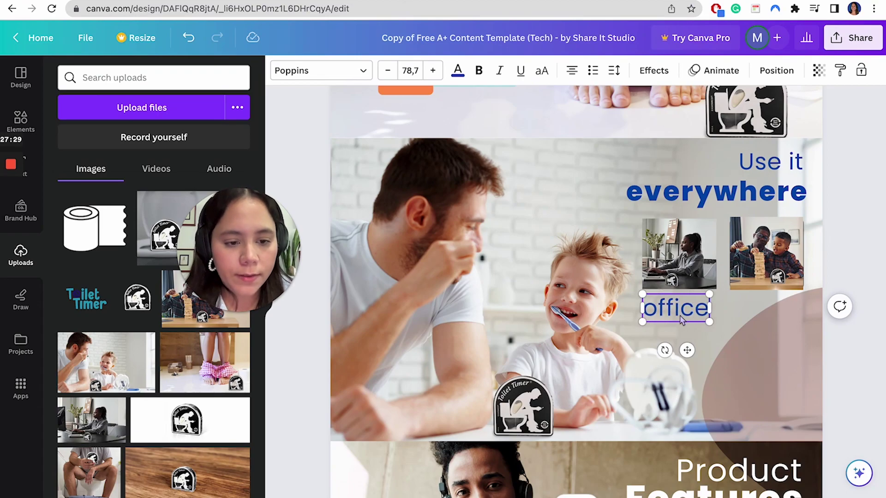
{"action": "key", "text": "ctrl+a"}
{"action": "left_click", "coordinate": [387, 70]}
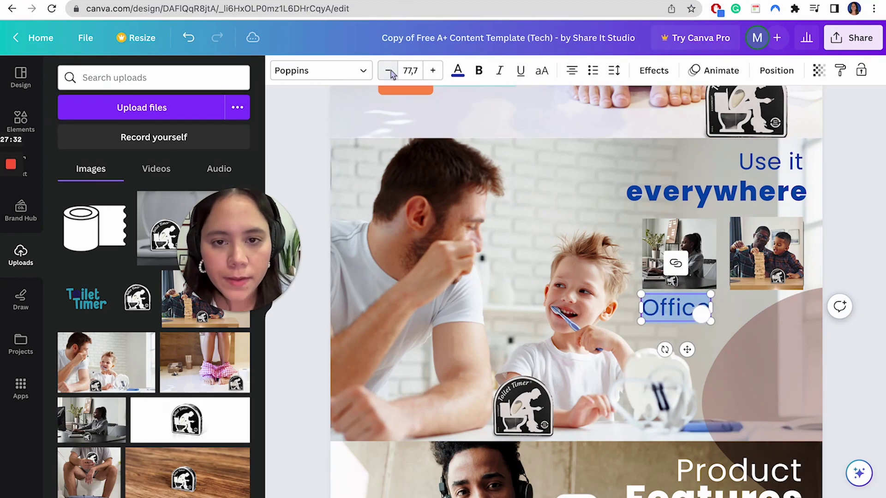
{"action": "left_click", "coordinate": [411, 71]}
{"action": "left_click", "coordinate": [424, 375]}
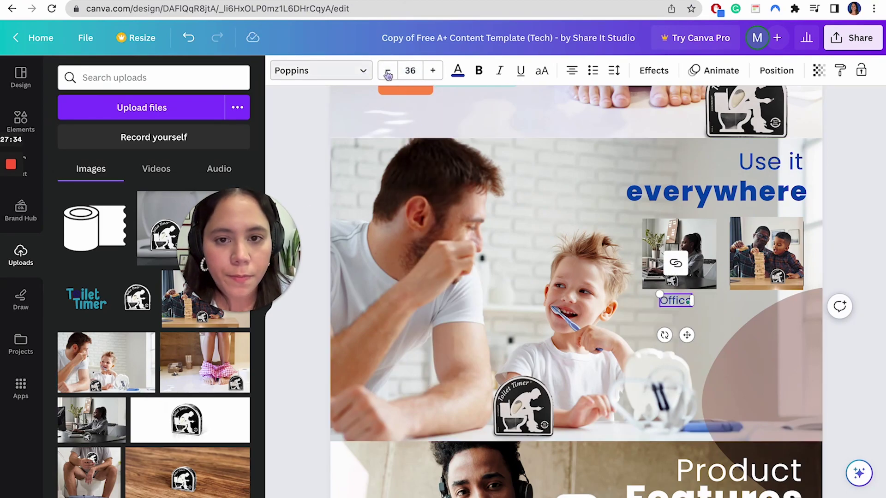
{"action": "left_click", "coordinate": [432, 70]}
{"action": "left_click", "coordinate": [411, 71]}
{"action": "type", "text": "45"}
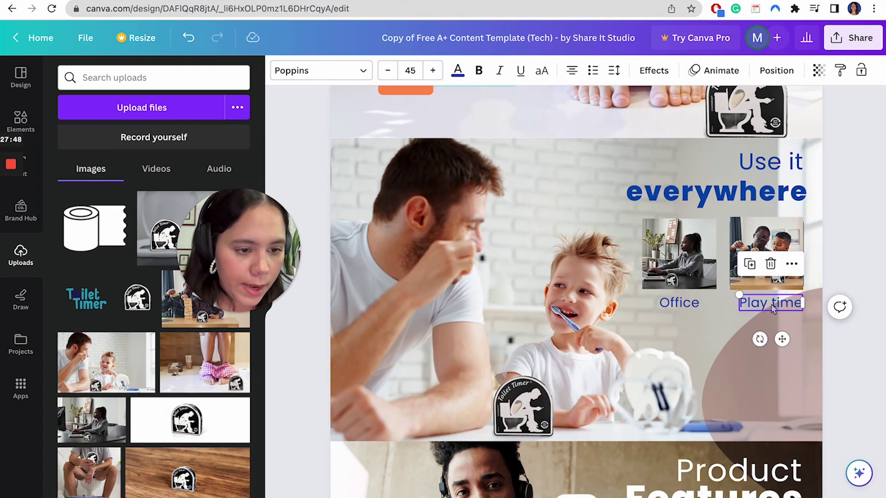
{"action": "left_click", "coordinate": [678, 302]}
{"action": "left_click", "coordinate": [683, 322]}
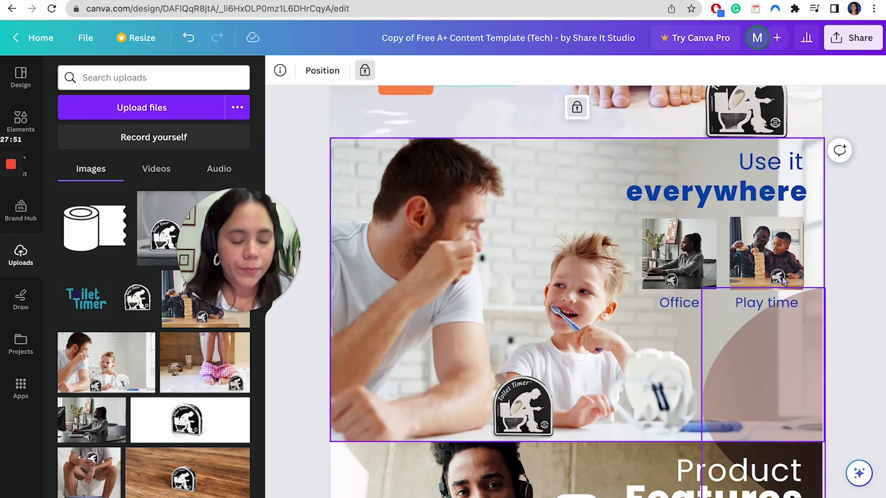
- Replace the man-with-phone photo in the Product Features module with the desk photo
{"action": "scroll", "coordinate": [689, 290], "scroll_direction": "down", "scroll_amount": 7}
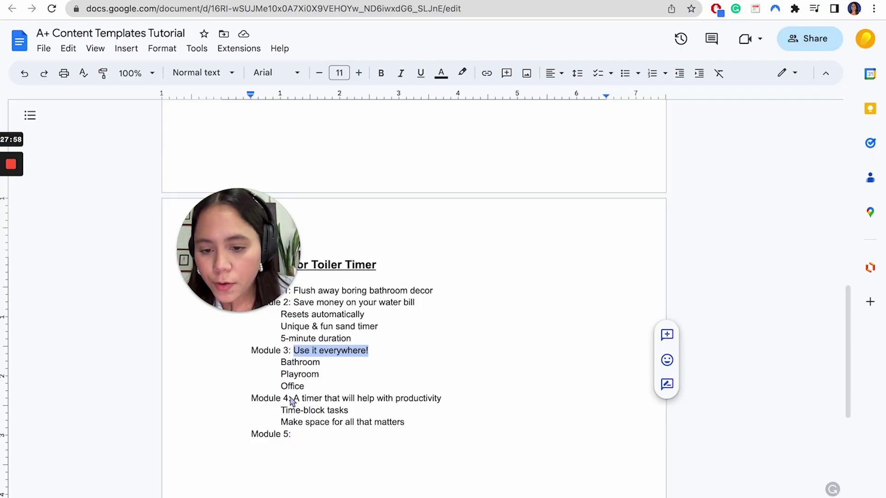
{"action": "left_click_drag", "start_coordinate": [292, 399], "coordinate": [444, 399]}
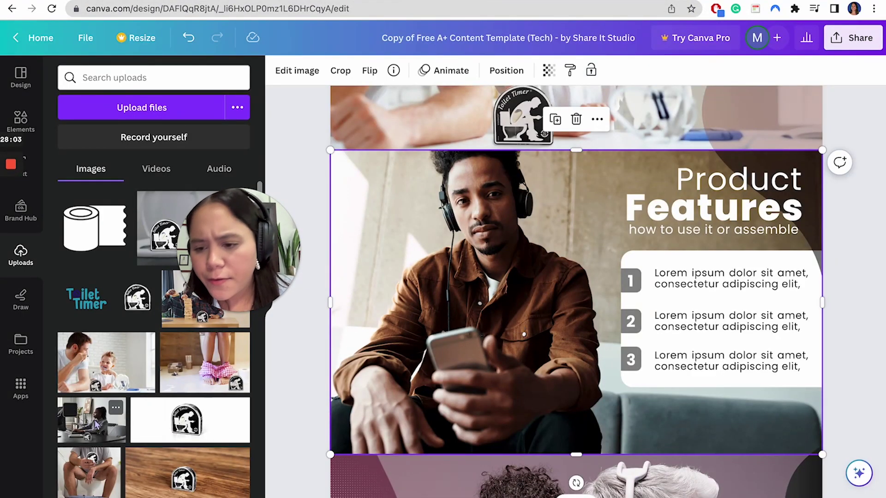
{"action": "left_click_drag", "start_coordinate": [97, 424], "coordinate": [560, 339]}
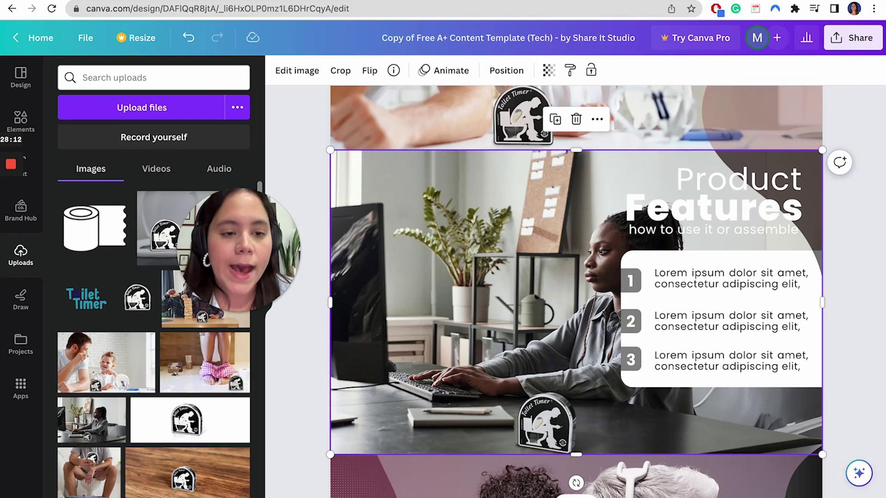
- Lock the desk background photo and the dark curved shape in place
{"action": "left_click", "coordinate": [704, 201]}
{"action": "left_click", "coordinate": [663, 228], "text": "shift"}
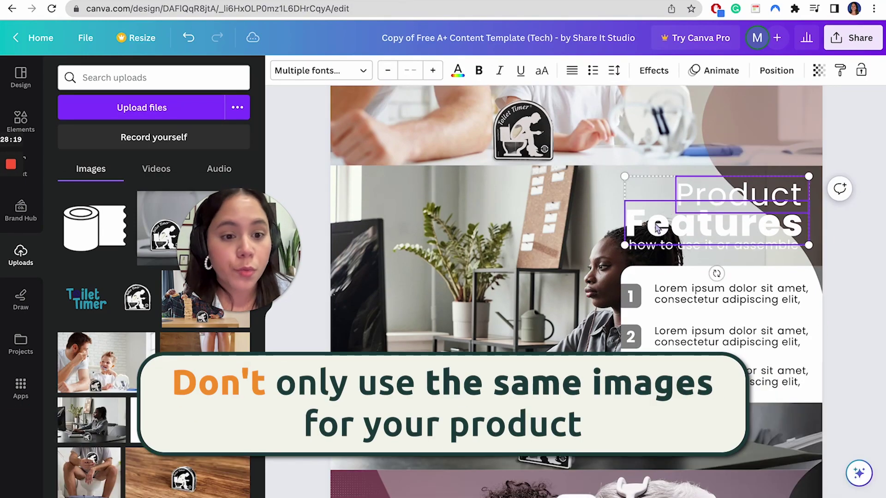
{"action": "left_click", "coordinate": [651, 249], "text": "shift"}
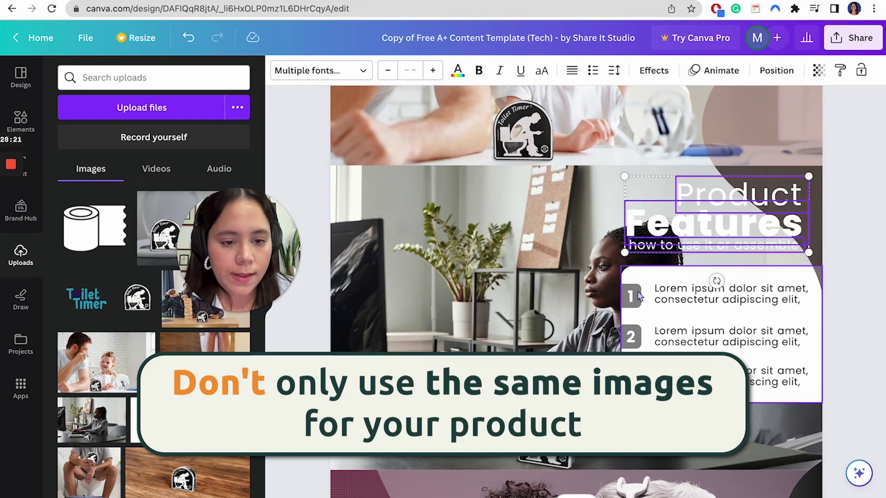
{"action": "left_click_drag", "start_coordinate": [692, 337], "coordinate": [554, 334]}
{"action": "key", "text": "ctrl+z"}
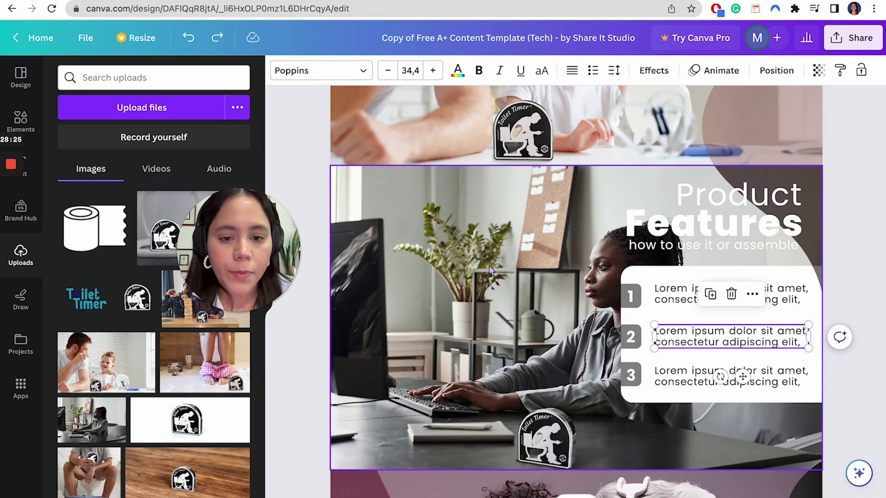
{"action": "left_click", "coordinate": [490, 270]}
{"action": "left_click", "coordinate": [594, 70]}
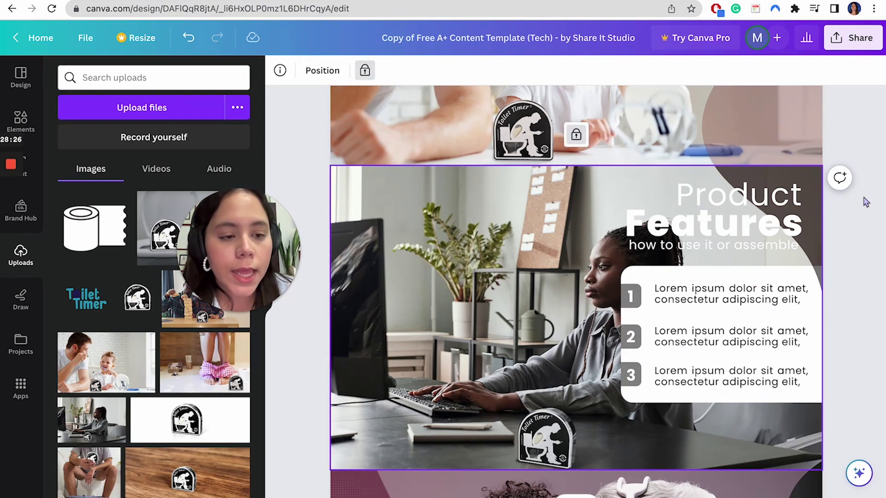
{"action": "left_click", "coordinate": [817, 205]}
{"action": "left_click", "coordinate": [588, 72]}
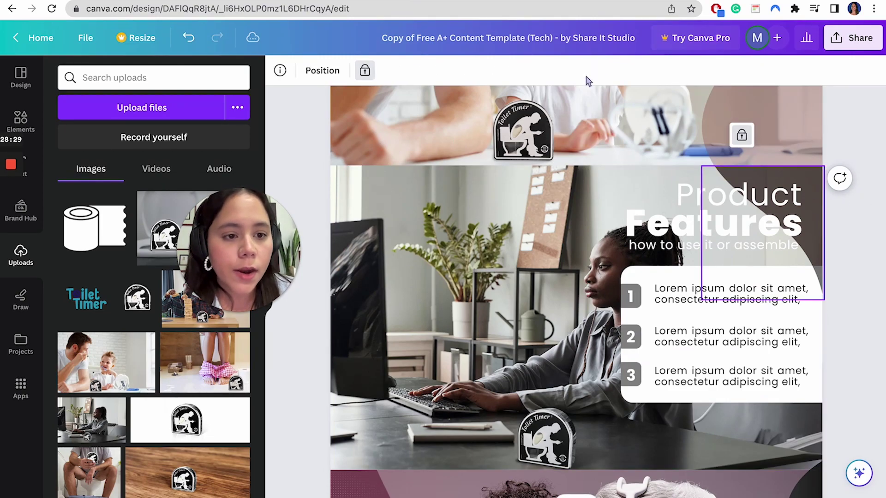
{"action": "left_click", "coordinate": [741, 135]}
{"action": "left_click", "coordinate": [591, 71]}
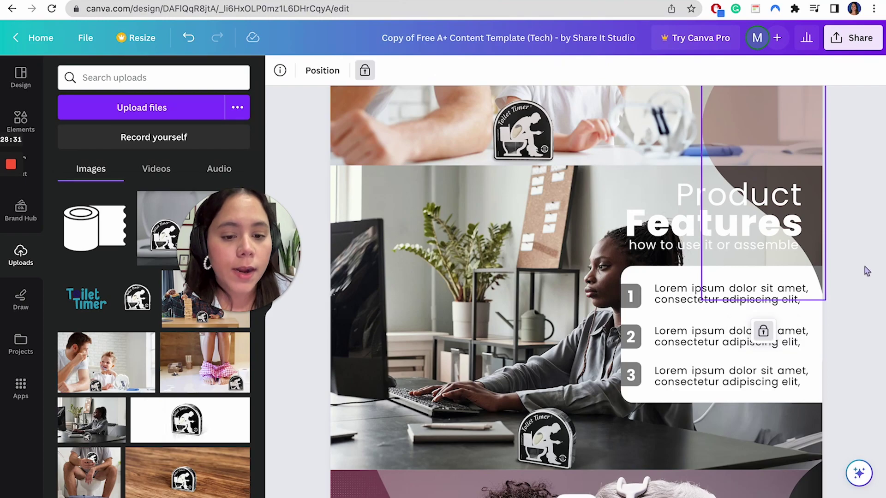
- Move the Product Features heading and list to the photo's left side and align them
{"action": "left_click_drag", "start_coordinate": [853, 193], "coordinate": [591, 410]}
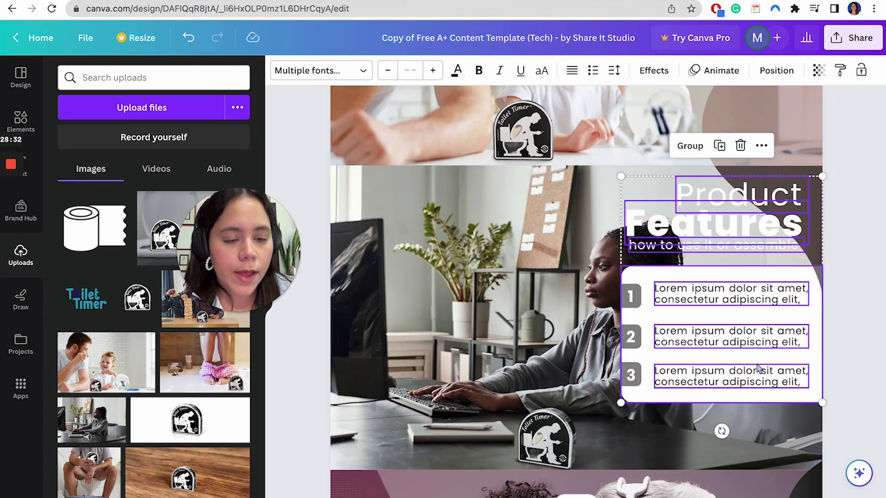
{"action": "left_click_drag", "start_coordinate": [762, 368], "coordinate": [466, 385]}
{"action": "left_click", "coordinate": [683, 339]}
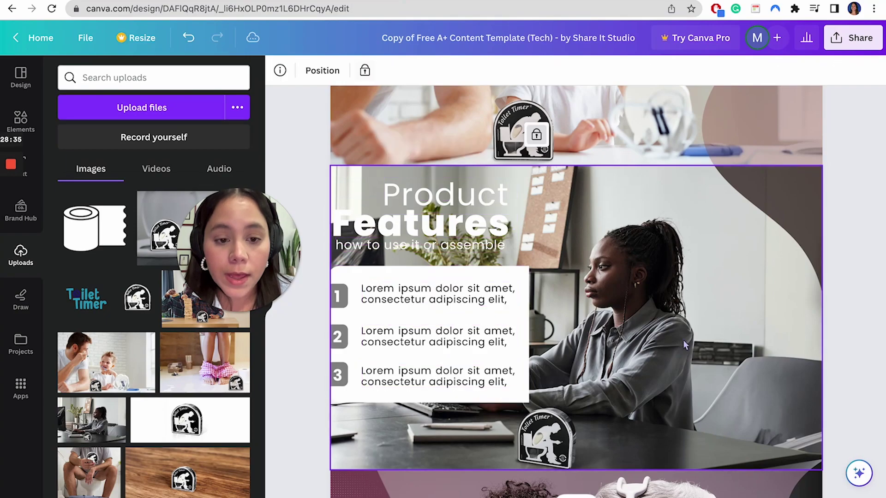
{"action": "left_click", "coordinate": [493, 202]}
{"action": "left_click_drag", "start_coordinate": [457, 199], "coordinate": [406, 190]}
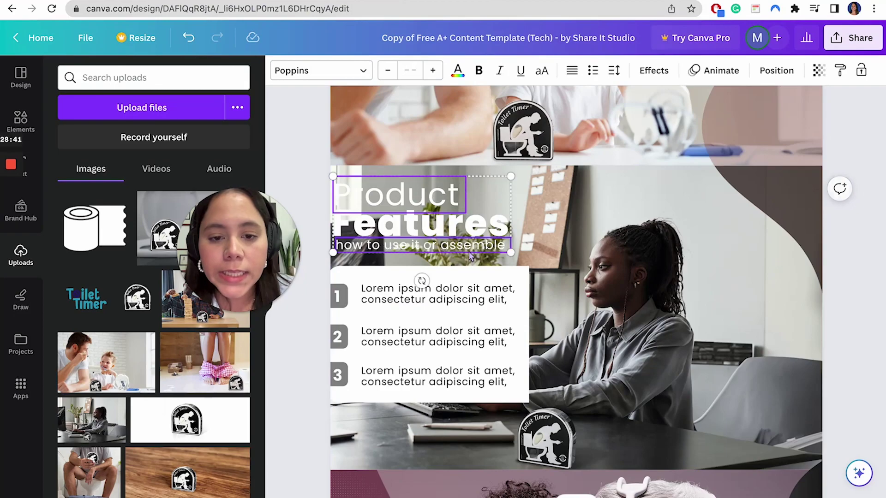
{"action": "left_click", "coordinate": [420, 276], "text": "shift"}
{"action": "left_click", "coordinate": [537, 193]}
{"action": "left_click_drag", "start_coordinate": [536, 193], "coordinate": [337, 415]}
{"action": "left_click_drag", "start_coordinate": [403, 324], "coordinate": [415, 324]}
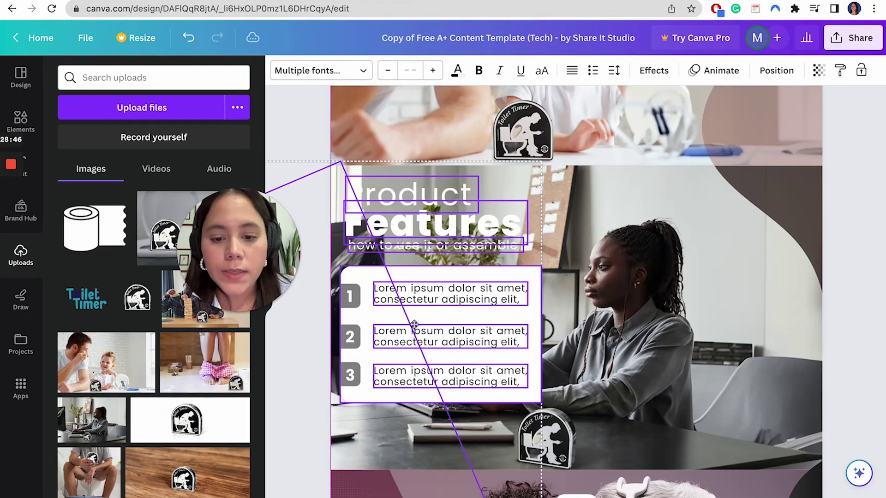
{"action": "left_click", "coordinate": [672, 323]}
- Check the module 4 wording in the notes and start editing the Product heading
{"action": "scroll", "coordinate": [672, 323], "scroll_direction": "up", "scroll_amount": 6}
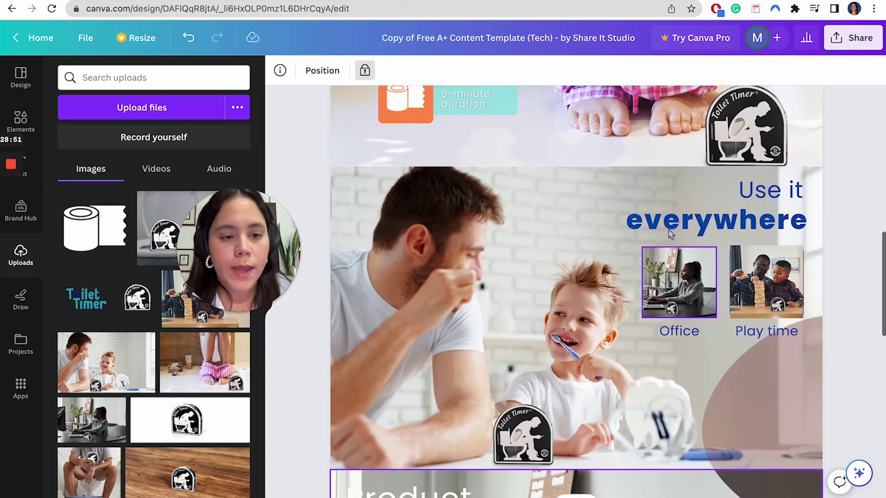
{"action": "scroll", "coordinate": [692, 208], "scroll_direction": "down", "scroll_amount": 6}
{"action": "left_click", "coordinate": [415, 221]}
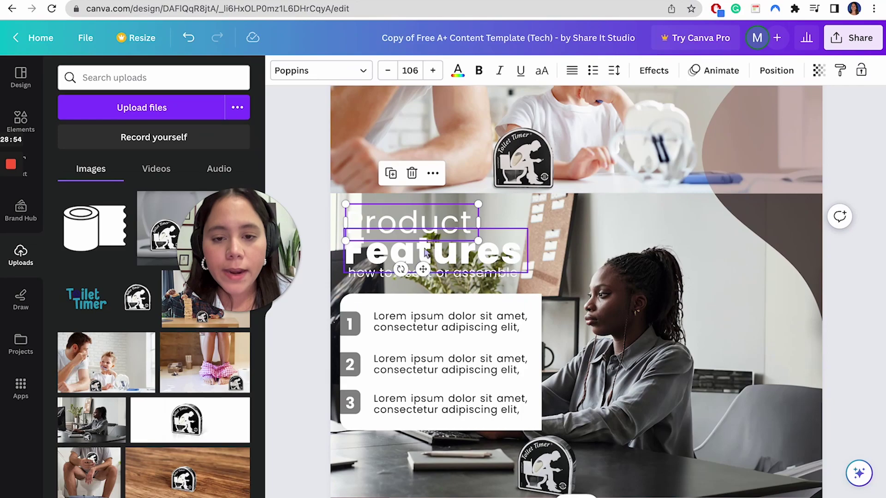
{"action": "key", "text": "ctrl+Tab"}
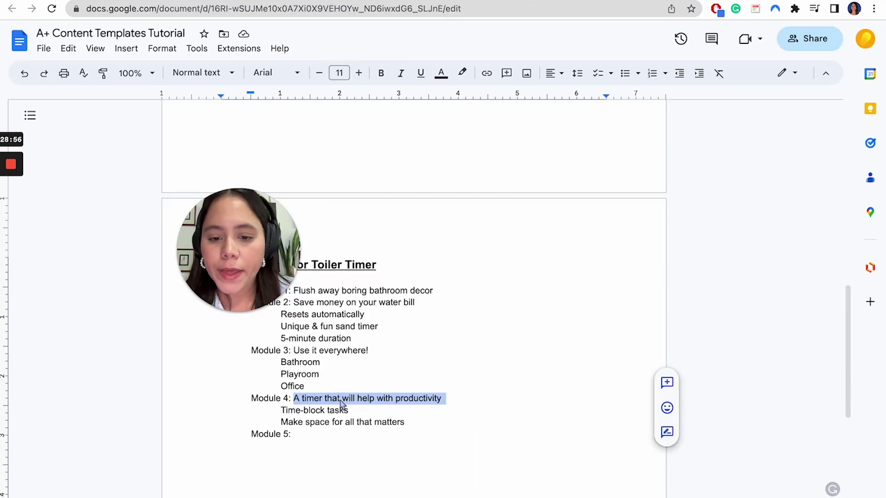
{"action": "key", "text": "ctrl+shift+Tab"}
{"action": "double_click", "coordinate": [409, 222]}
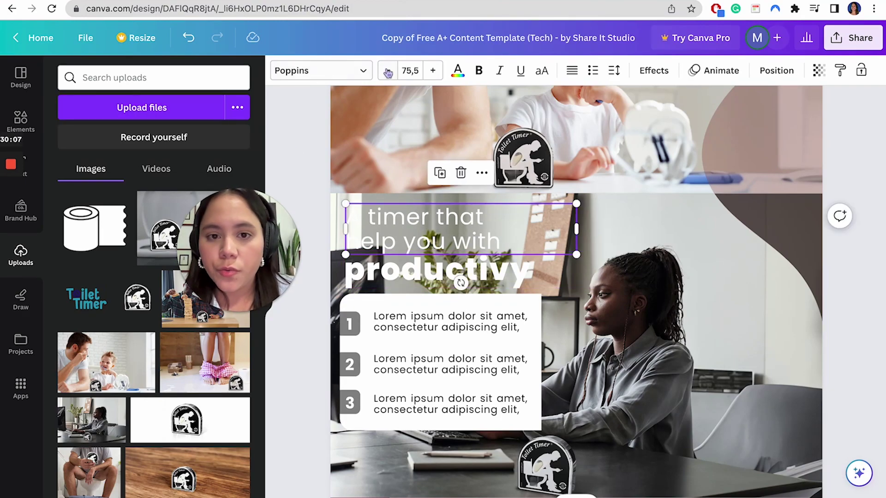
- Try orange, teal and dark blue on the heading lines, settling on teal
{"action": "left_click", "coordinate": [458, 73]}
{"action": "left_click", "coordinate": [237, 145]}
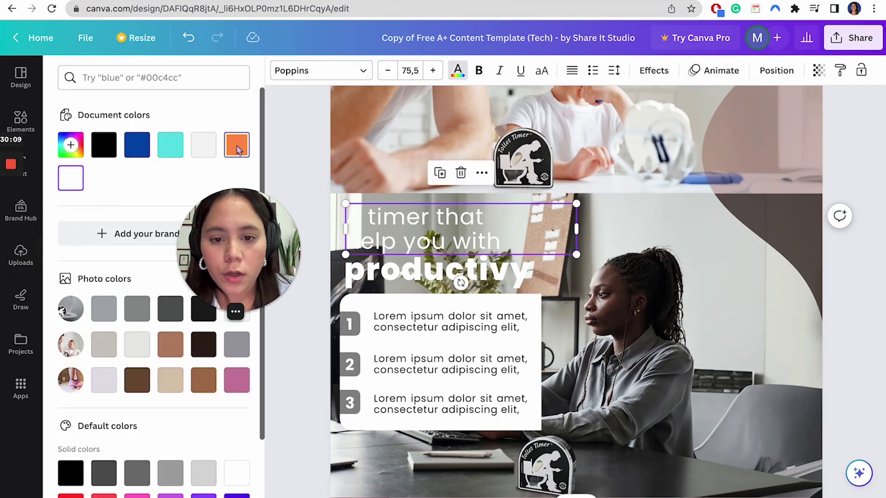
{"action": "left_click", "coordinate": [169, 146]}
{"action": "left_click", "coordinate": [136, 144]}
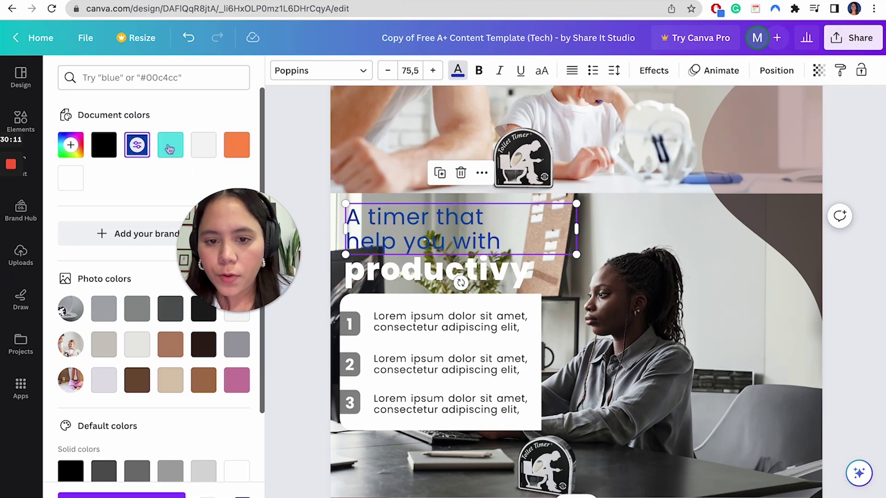
{"action": "left_click", "coordinate": [169, 146]}
{"action": "left_click", "coordinate": [488, 305]}
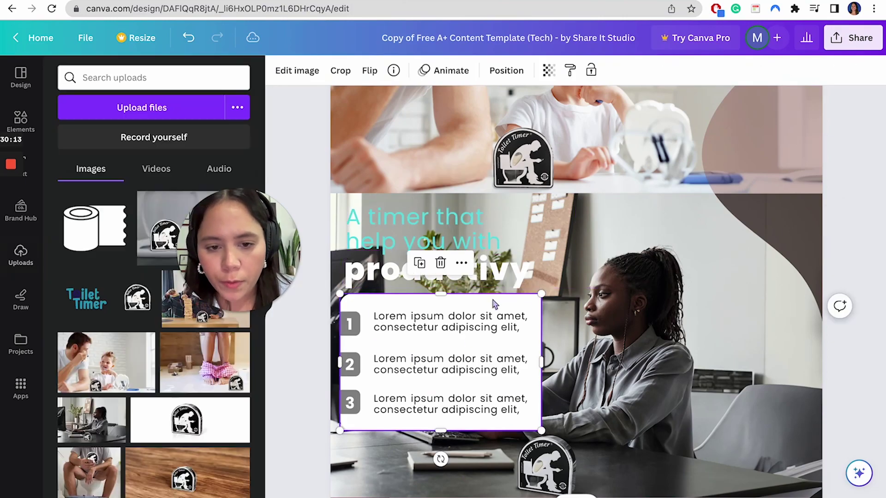
{"action": "left_click", "coordinate": [299, 151]}
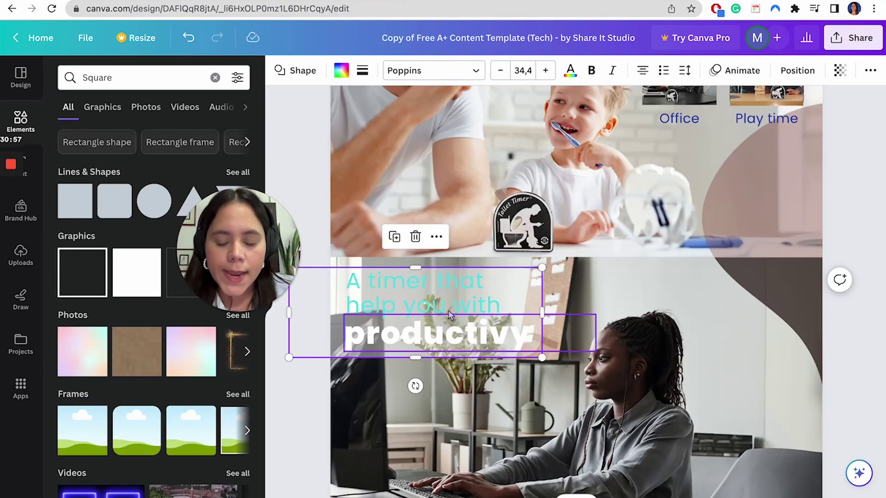
- Make the word 'productivy' and the heading's first lines dark blue together
{"action": "left_click", "coordinate": [414, 332]}
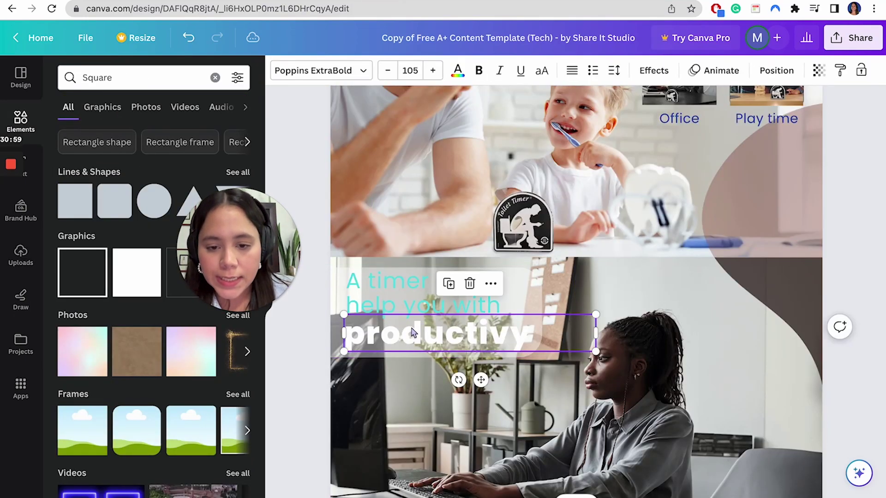
{"action": "left_click", "coordinate": [408, 295], "text": "shift"}
{"action": "left_click", "coordinate": [458, 70]}
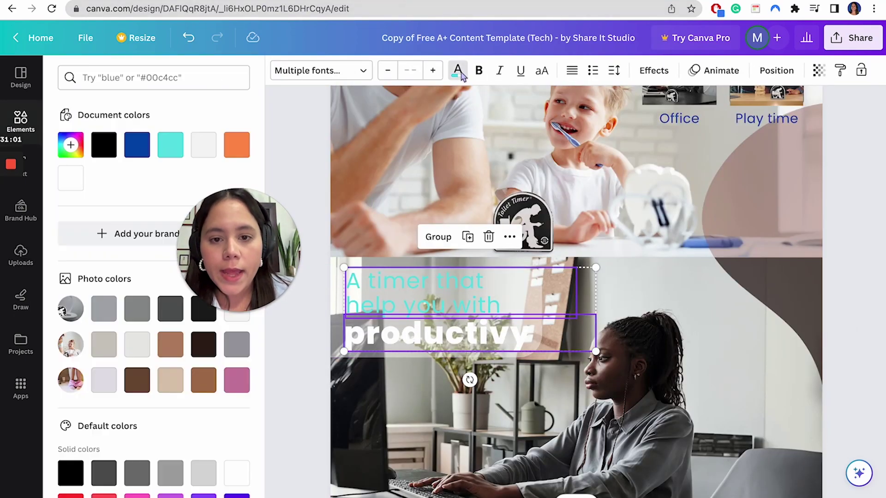
{"action": "left_click", "coordinate": [137, 146]}
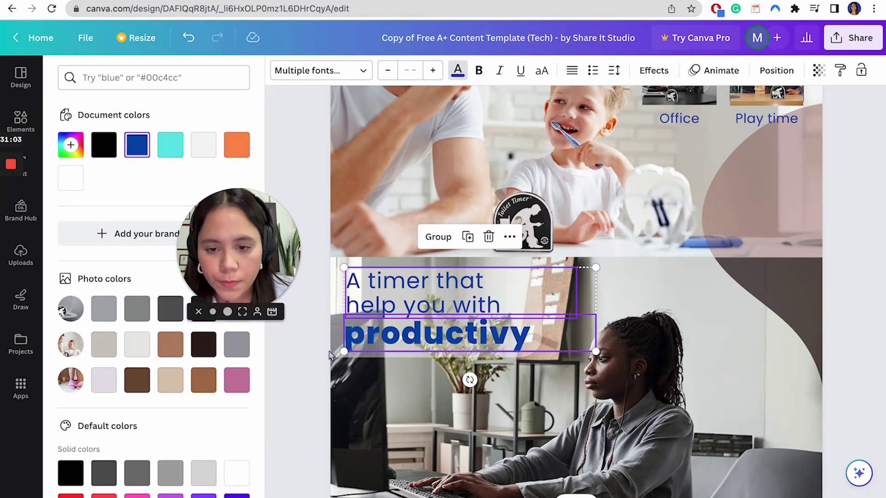
{"action": "left_click", "coordinate": [463, 344]}
{"action": "left_click", "coordinate": [296, 379]}
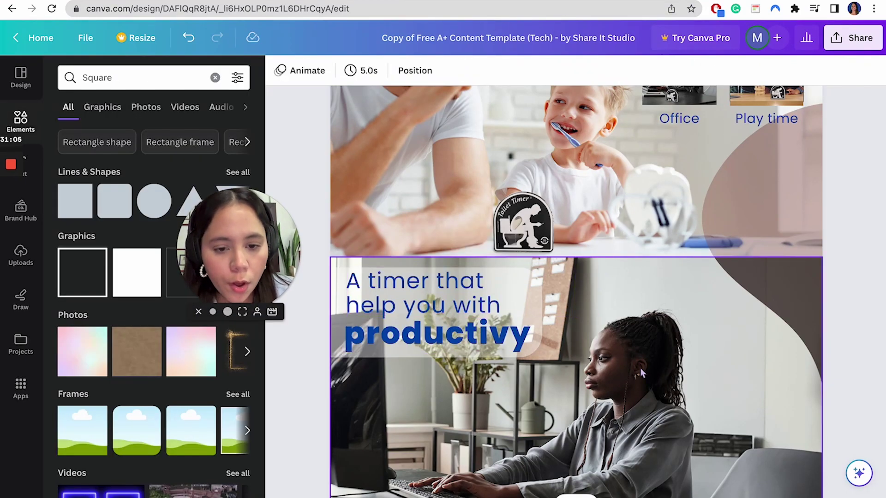
{"action": "scroll", "coordinate": [640, 368], "scroll_direction": "down", "scroll_amount": 3}
- Replace the headphones photo with the uploaded block-tower photo
{"action": "scroll", "coordinate": [640, 368], "scroll_direction": "down", "scroll_amount": 7}
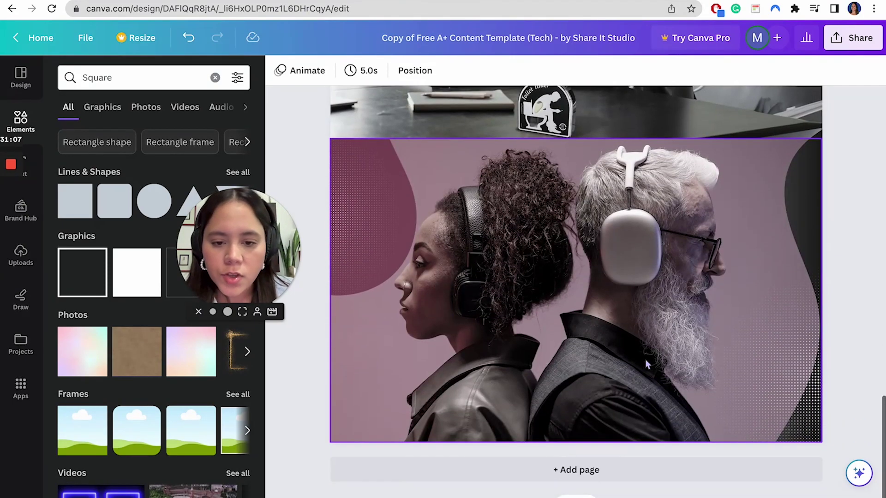
{"action": "left_click", "coordinate": [593, 316]}
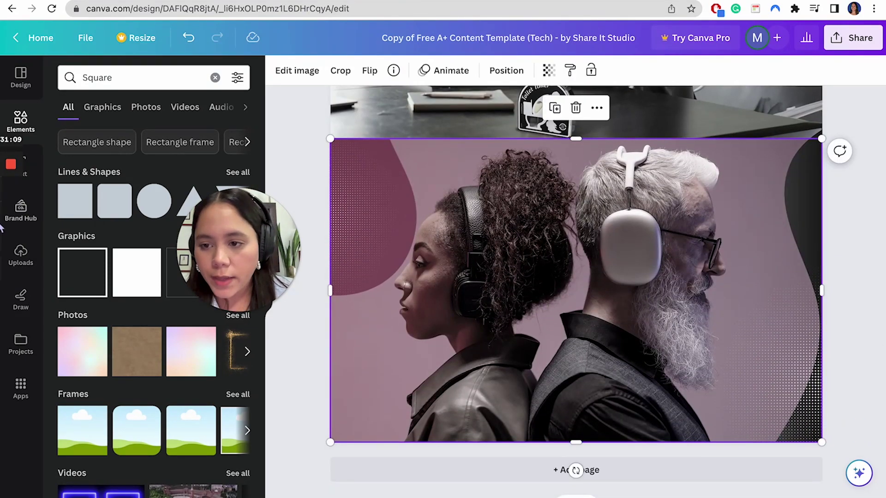
{"action": "left_click", "coordinate": [34, 250]}
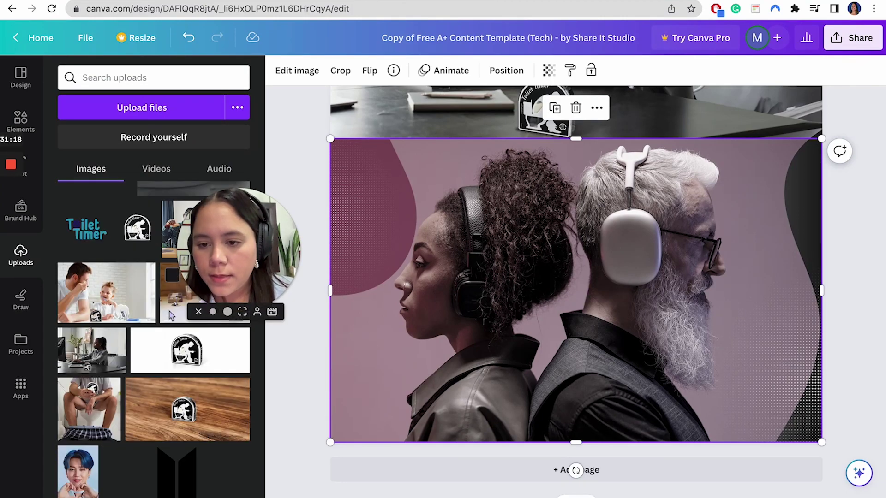
{"action": "left_click_drag", "start_coordinate": [242, 312], "coordinate": [451, 315]}
{"action": "key", "text": "ctrl+z"}
{"action": "key", "text": "ctrl+shift+z"}
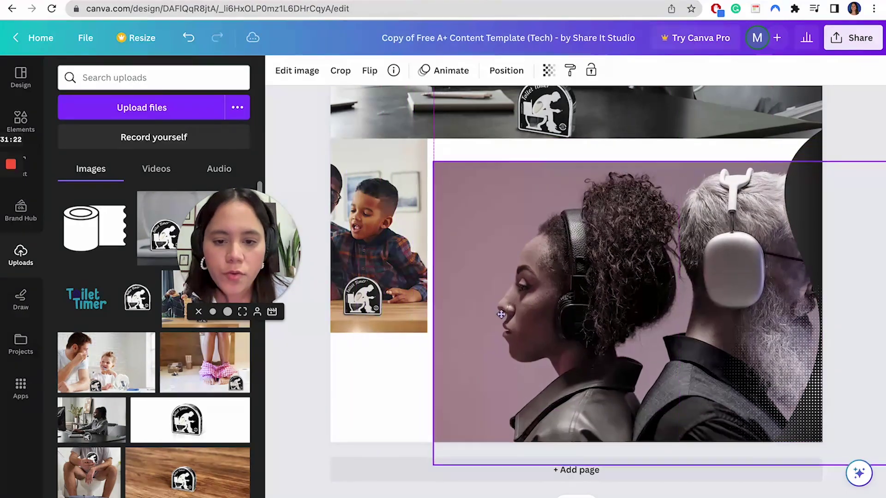
{"action": "key", "text": "ctrl+z"}
{"action": "key", "text": "ctrl+z"}
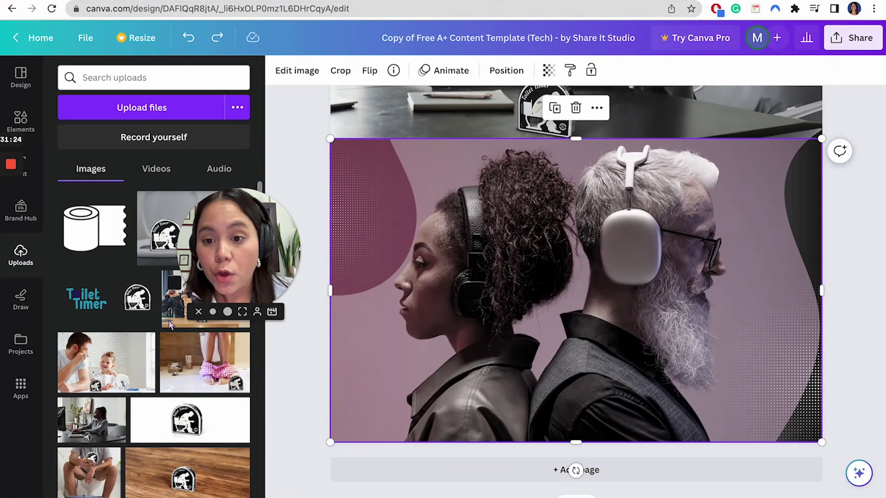
{"action": "left_click_drag", "start_coordinate": [171, 324], "coordinate": [519, 323]}
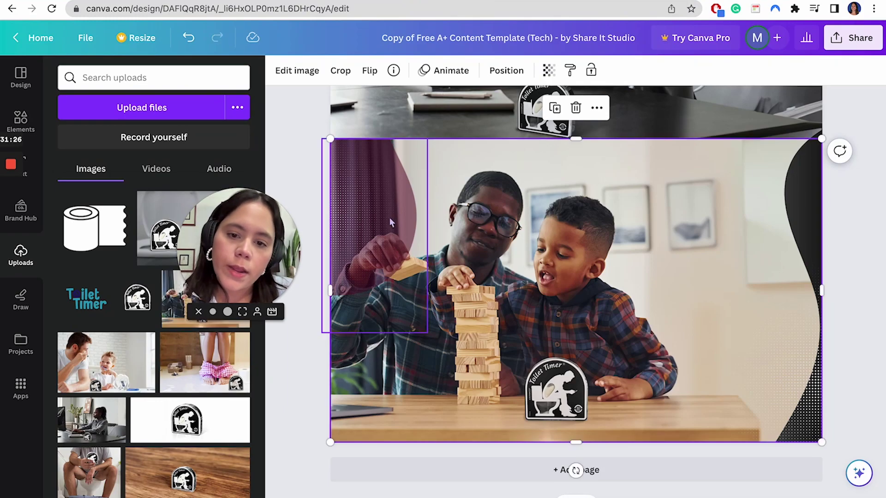
- Shift the purple circle slightly right and delete the dark wave shape
{"action": "left_click", "coordinate": [409, 302]}
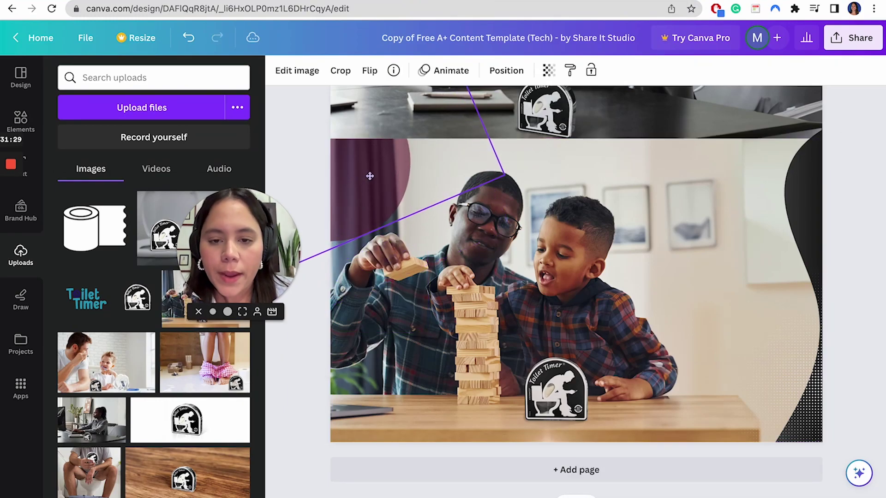
{"action": "left_click_drag", "start_coordinate": [370, 176], "coordinate": [412, 172]}
{"action": "left_click_drag", "start_coordinate": [398, 160], "coordinate": [405, 162]}
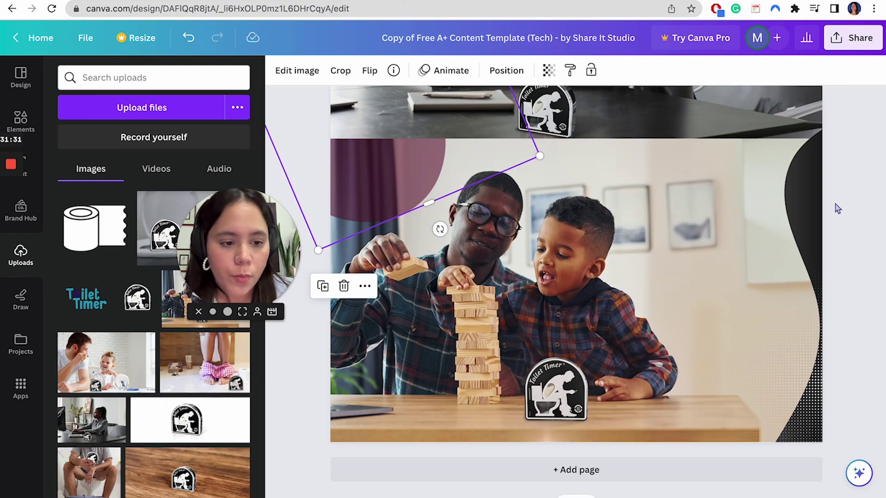
{"action": "left_click", "coordinate": [791, 348]}
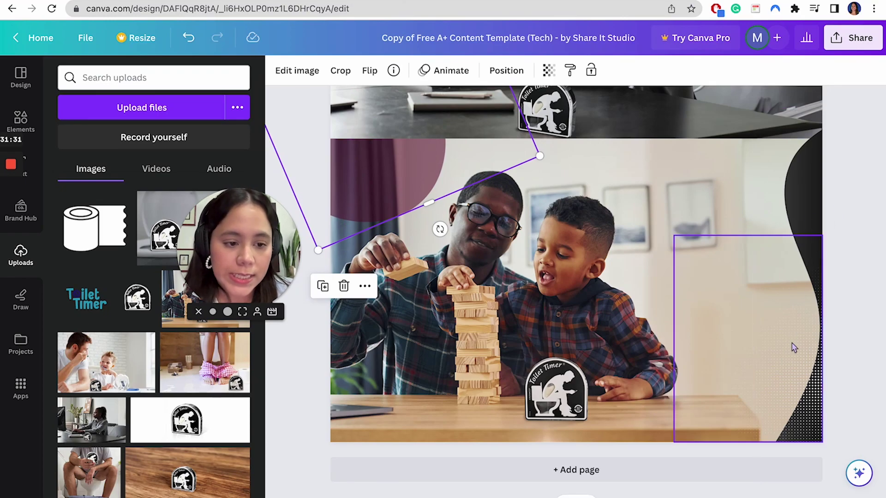
{"action": "left_click", "coordinate": [797, 205], "text": "shift"}
{"action": "left_click", "coordinate": [821, 199]}
{"action": "key", "text": "Delete"}
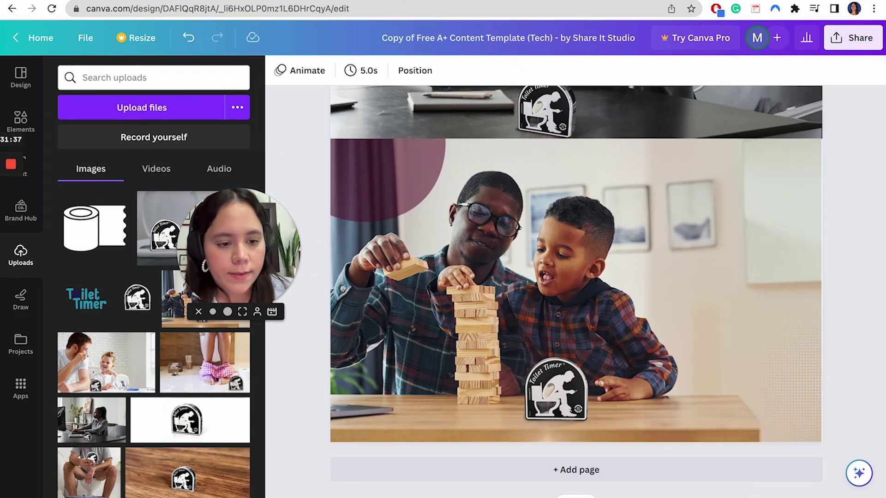
- Reposition the dotted rectangle and add a small Toilet Timer logo at the top right
{"action": "left_click", "coordinate": [784, 392]}
{"action": "left_click_drag", "start_coordinate": [673, 236], "coordinate": [491, 165]}
{"action": "left_click_drag", "start_coordinate": [784, 368], "coordinate": [871, 407]}
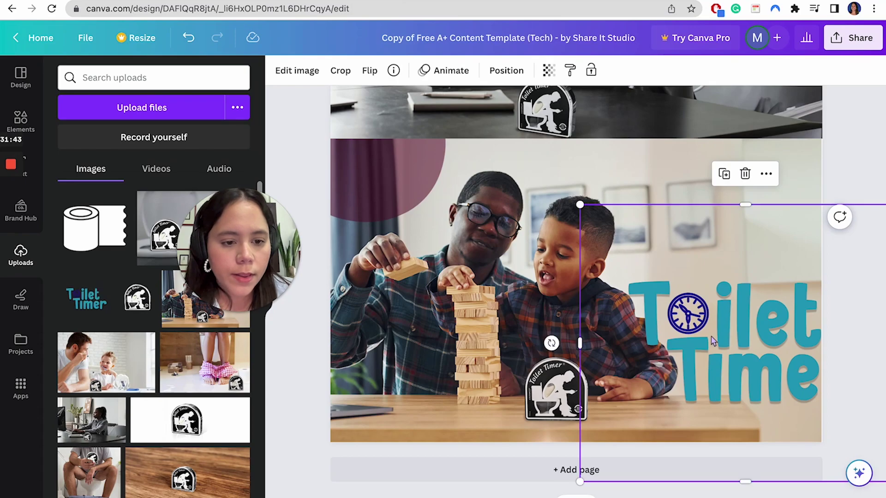
{"action": "left_click_drag", "start_coordinate": [723, 343], "coordinate": [715, 208]}
{"action": "left_click_drag", "start_coordinate": [572, 349], "coordinate": [690, 237]}
{"action": "left_click", "coordinate": [755, 374]}
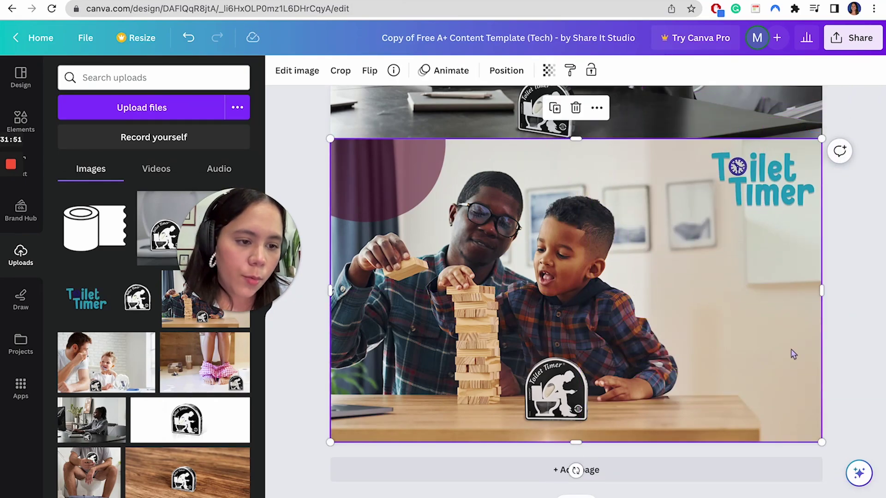
- Stretch the photo to the page's right edge and download the design as a PNG
{"action": "left_click_drag", "start_coordinate": [821, 292], "coordinate": [823, 292]}
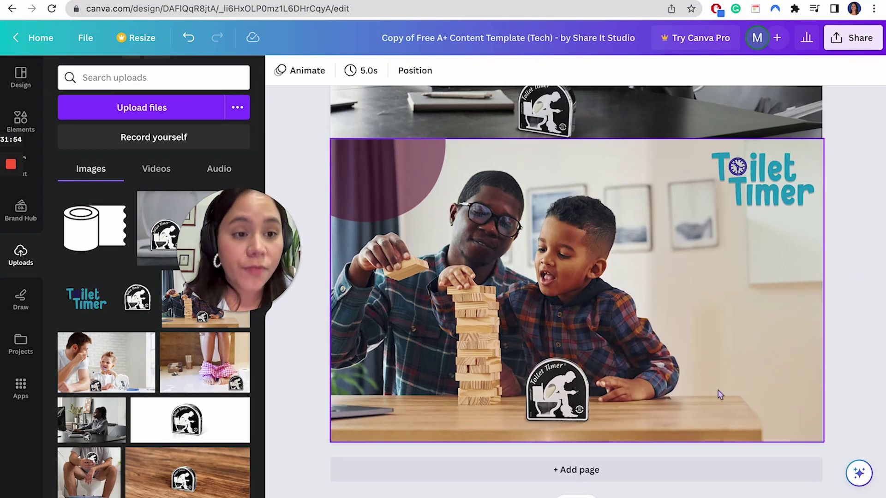
{"action": "scroll", "coordinate": [738, 286], "scroll_direction": "up", "scroll_amount": 10}
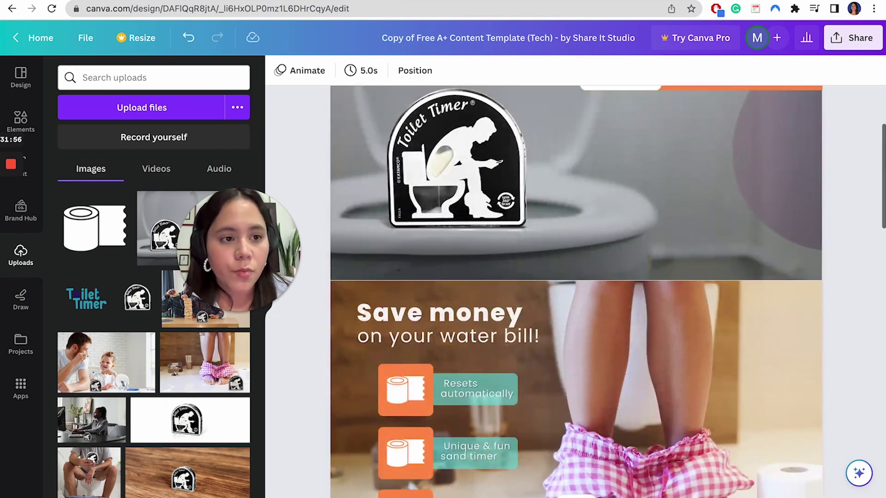
{"action": "left_click", "coordinate": [852, 38]}
{"action": "left_click", "coordinate": [712, 352]}
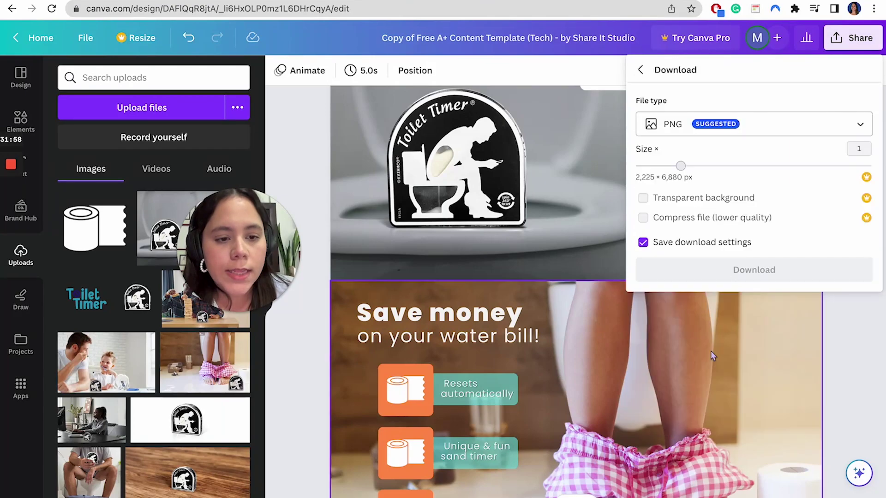
{"action": "left_click", "coordinate": [691, 270]}
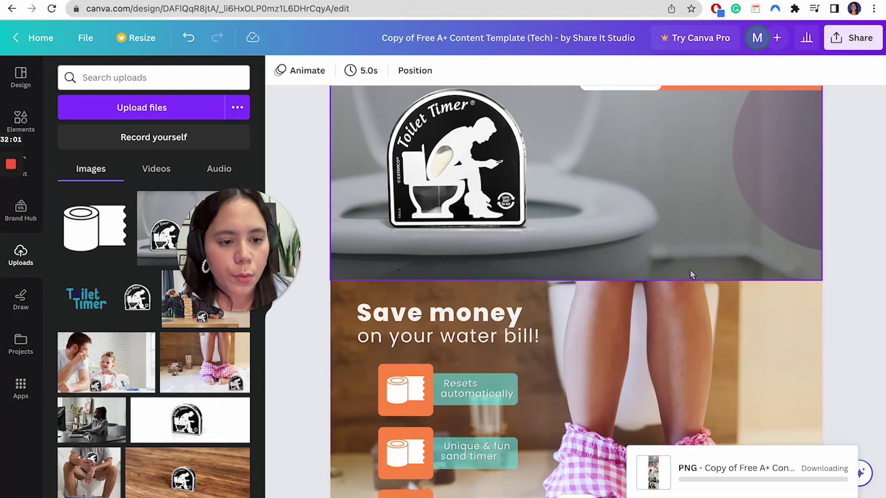